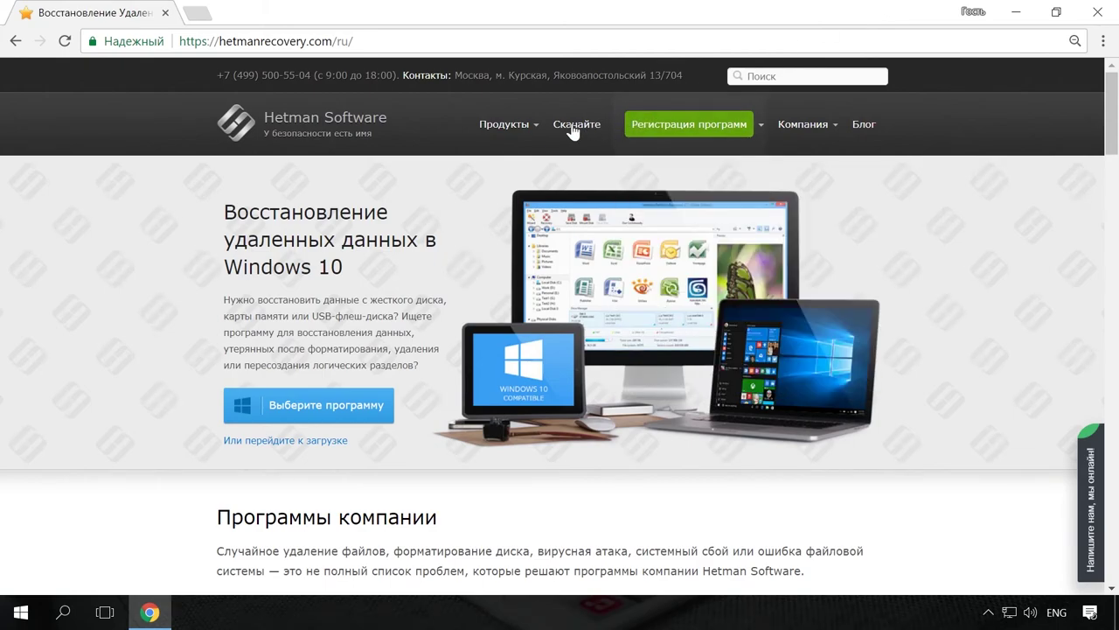
Step: Open the products page for hard-drive data recovery and look over the Hetman Partition Recovery 2.6 entry
mouse_move(535, 129)
left_click(549, 176)
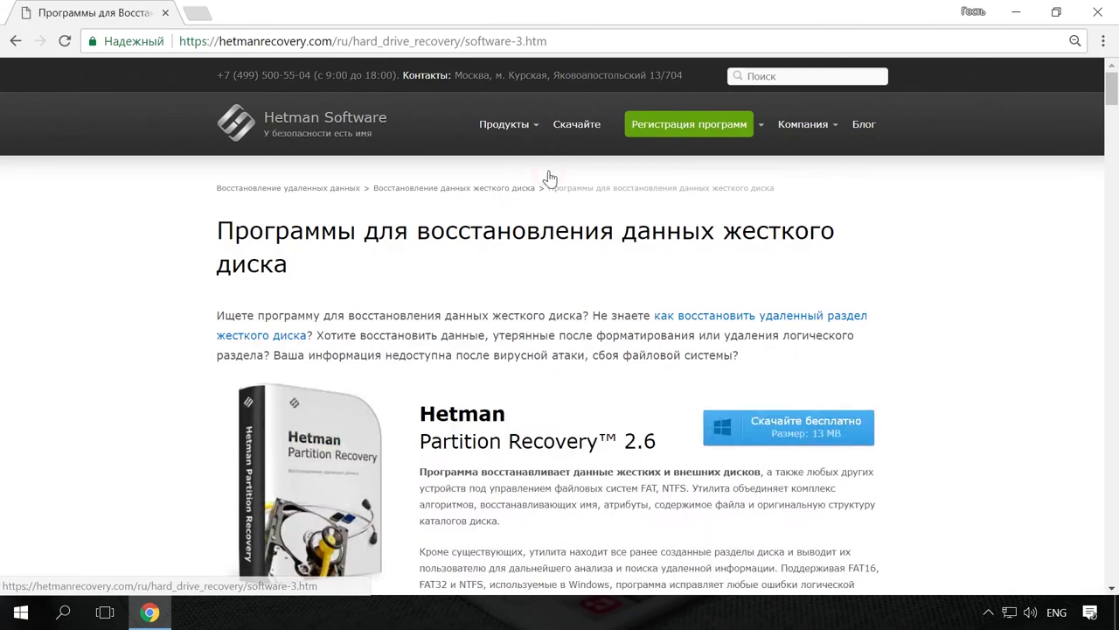
scroll(564, 218, "down", 1)
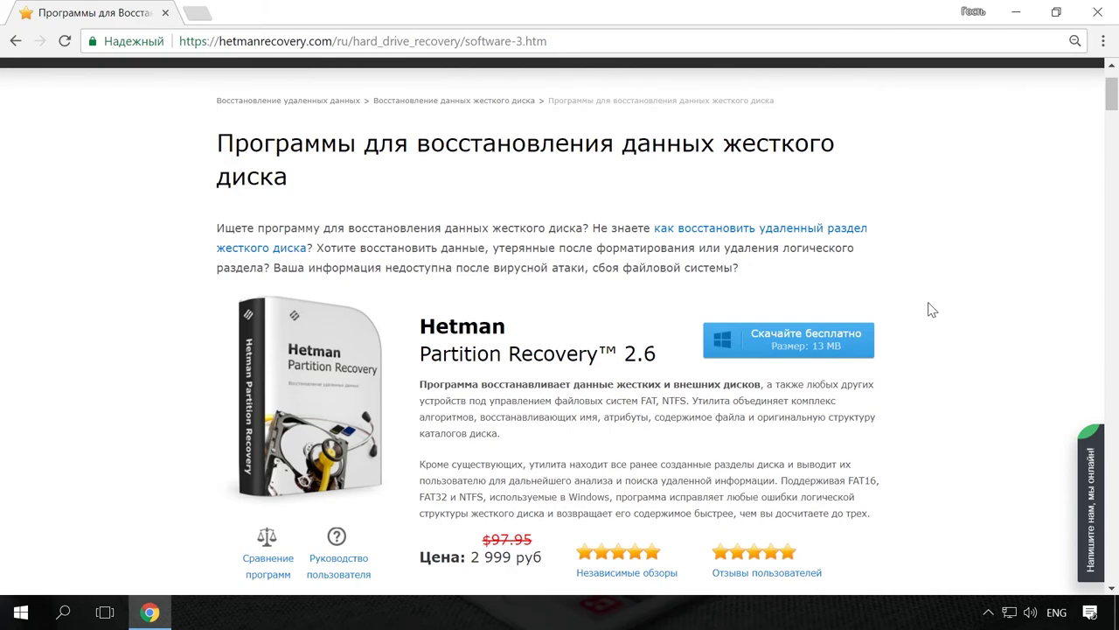
scroll(932, 309, "up", 1)
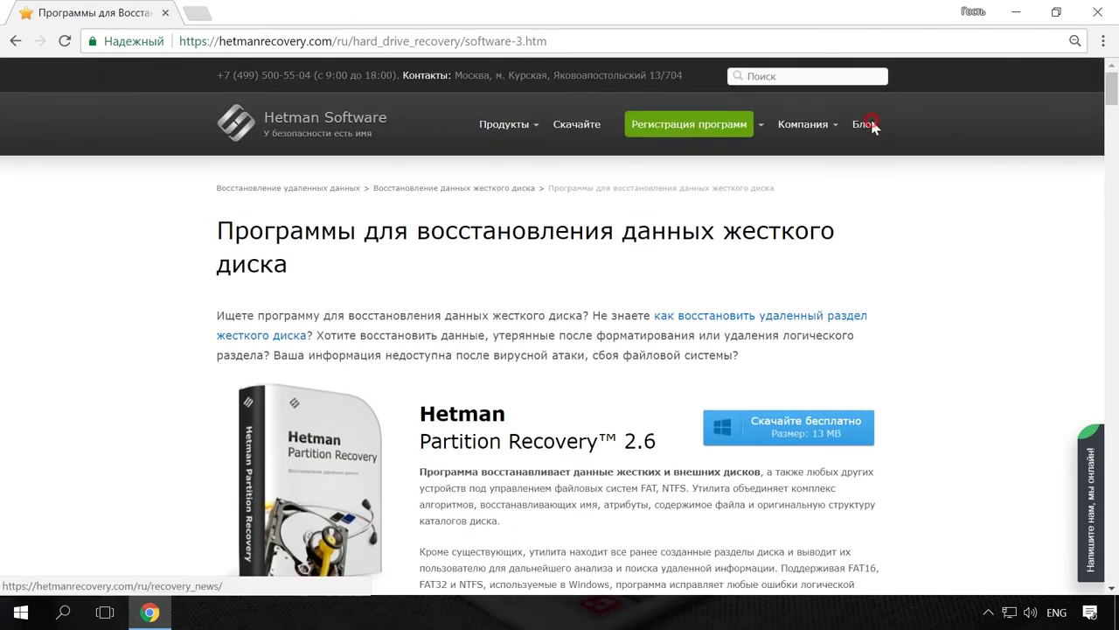
Step: Browse the site's blog and look over the article "Как быстро найти файлы на компьютере с Windows"
left_click(868, 124)
scroll(959, 230, "down", 7)
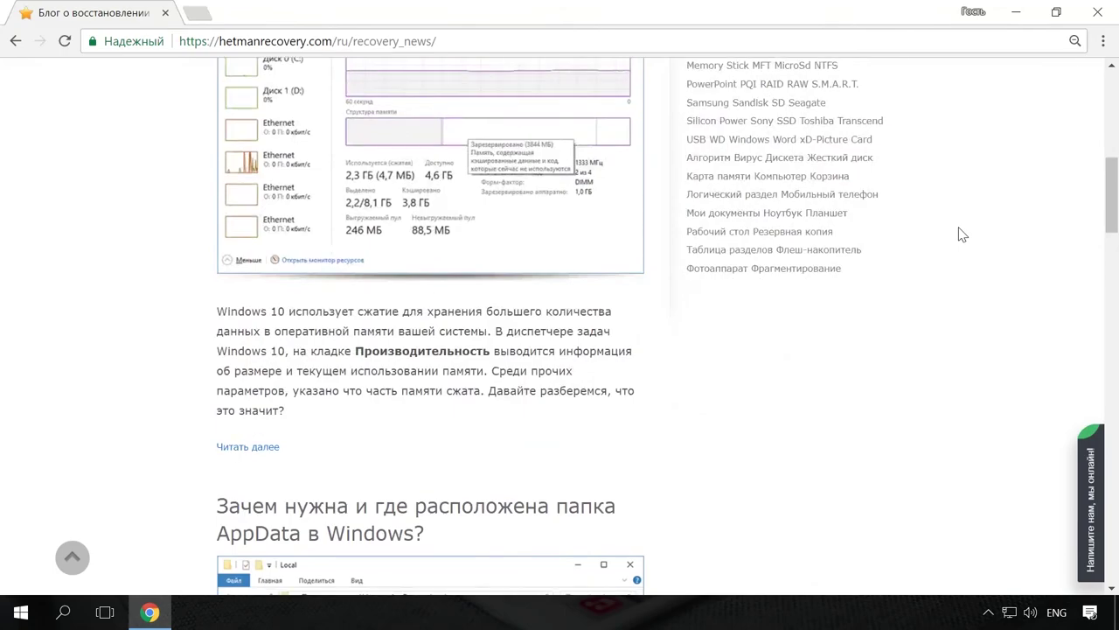
scroll(960, 235, "down", 7)
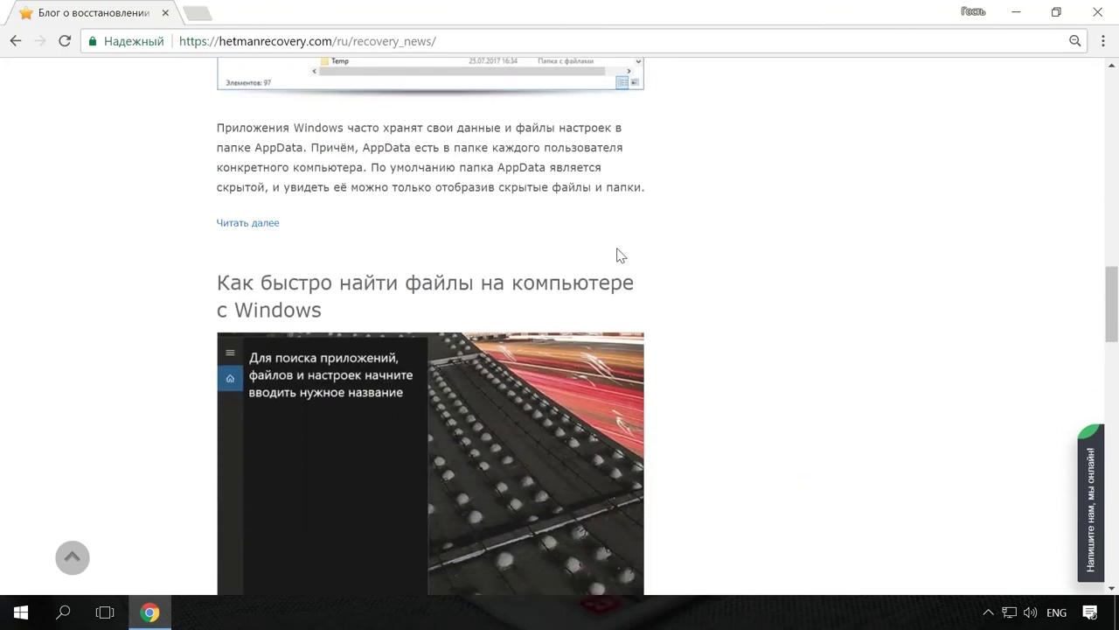
left_click(600, 286)
scroll(647, 284, "down", 6)
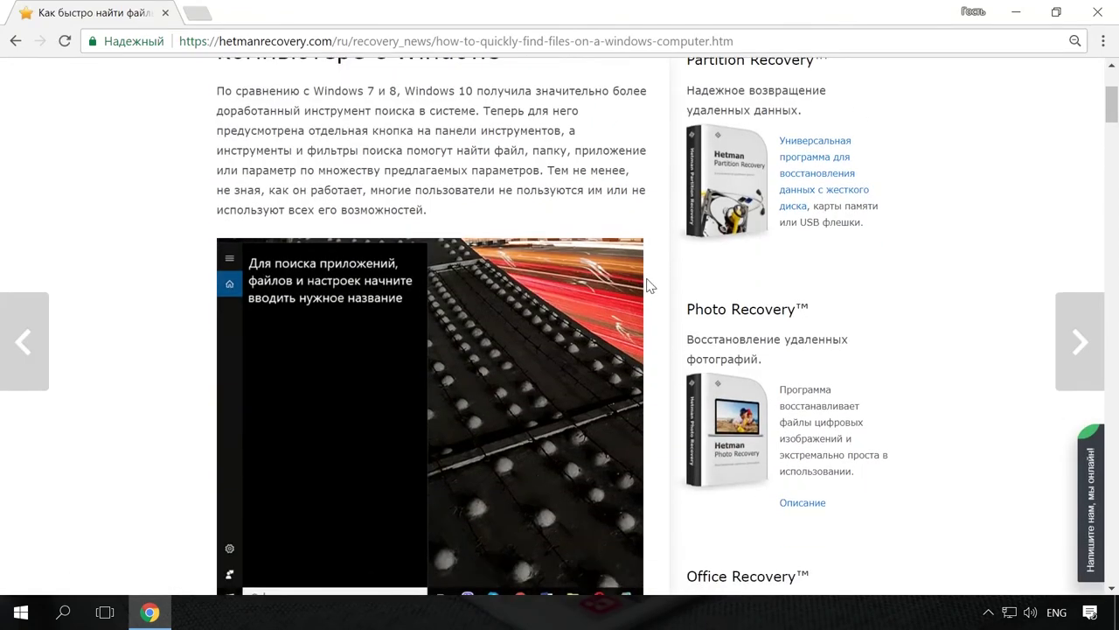
scroll(650, 279, "up", 6)
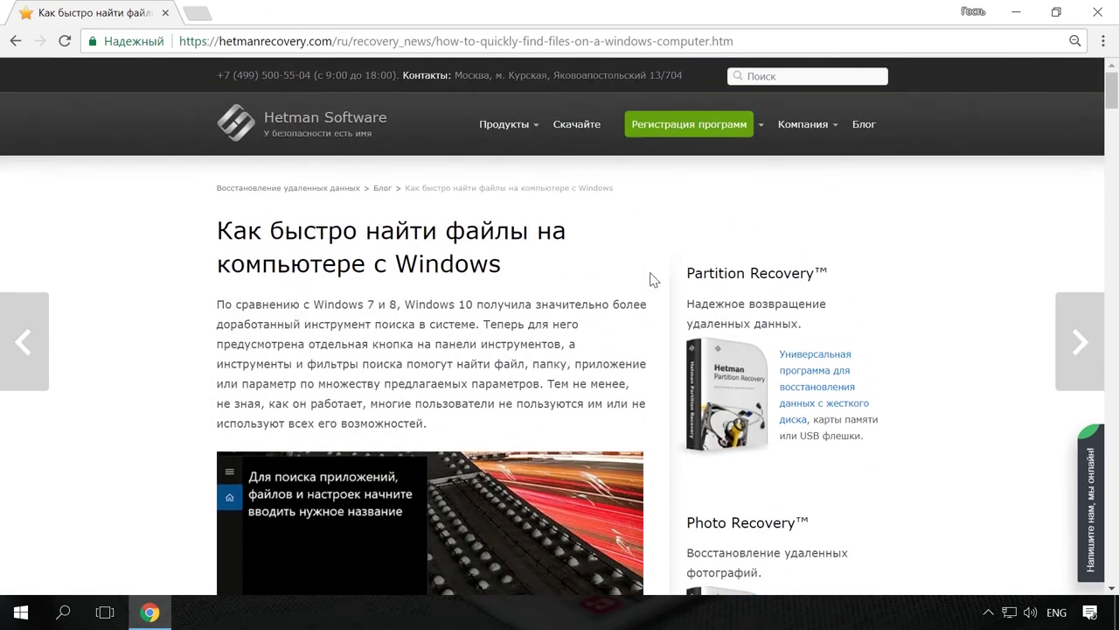
left_click(1082, 486)
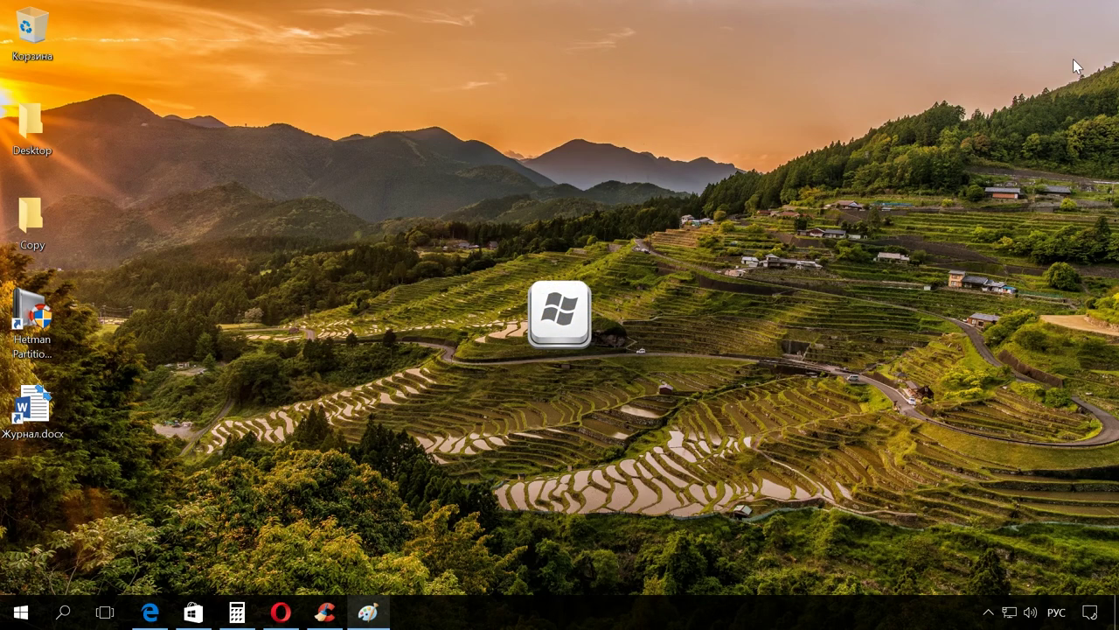
Step: Show and dismiss the Start menu, and bring up the quick-link menu of Windows system tools
key("super")
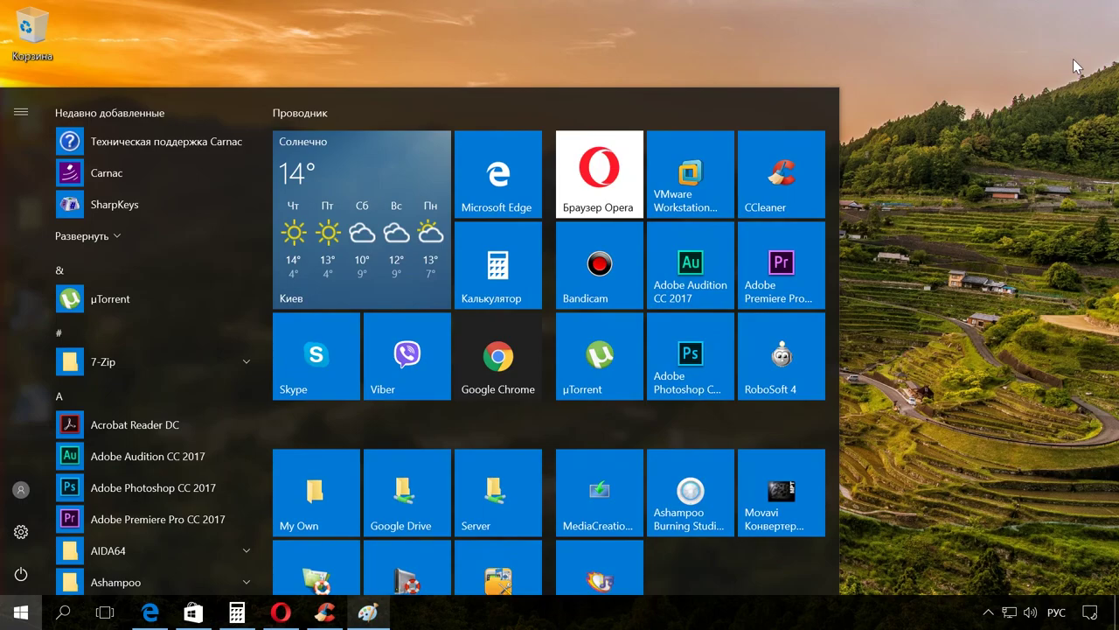
key("super")
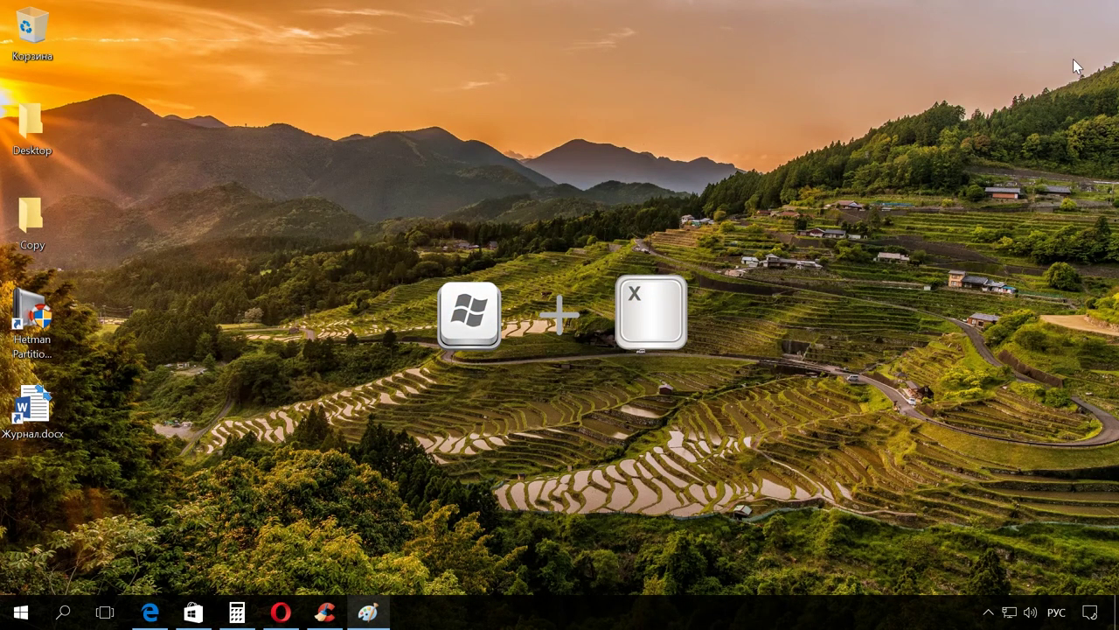
key("super+x")
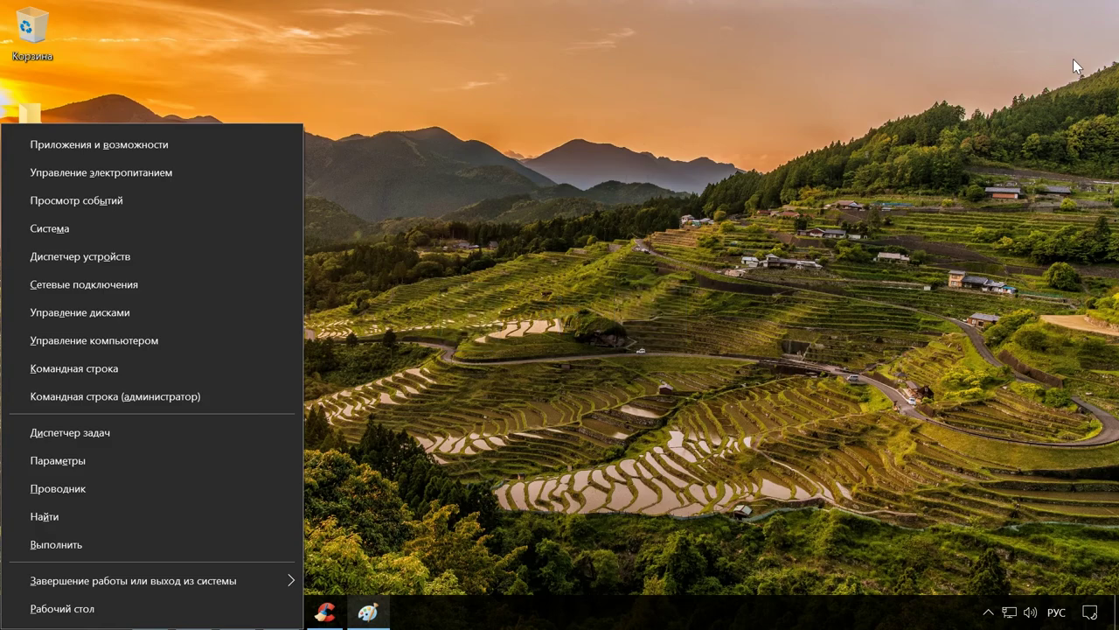
Step: View the basic system information of the computer in the Система window and close it
key("super+Pause")
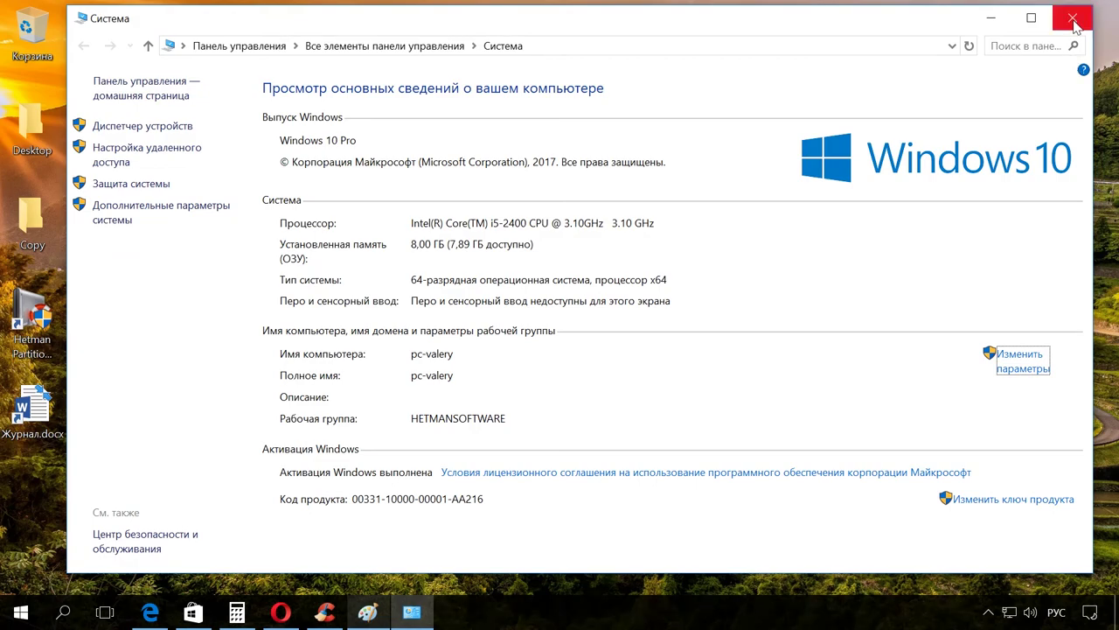
left_click(1073, 19)
Step: Launch the Registry Editor by running regedit from the Run dialog, and close its window
key("super+r")
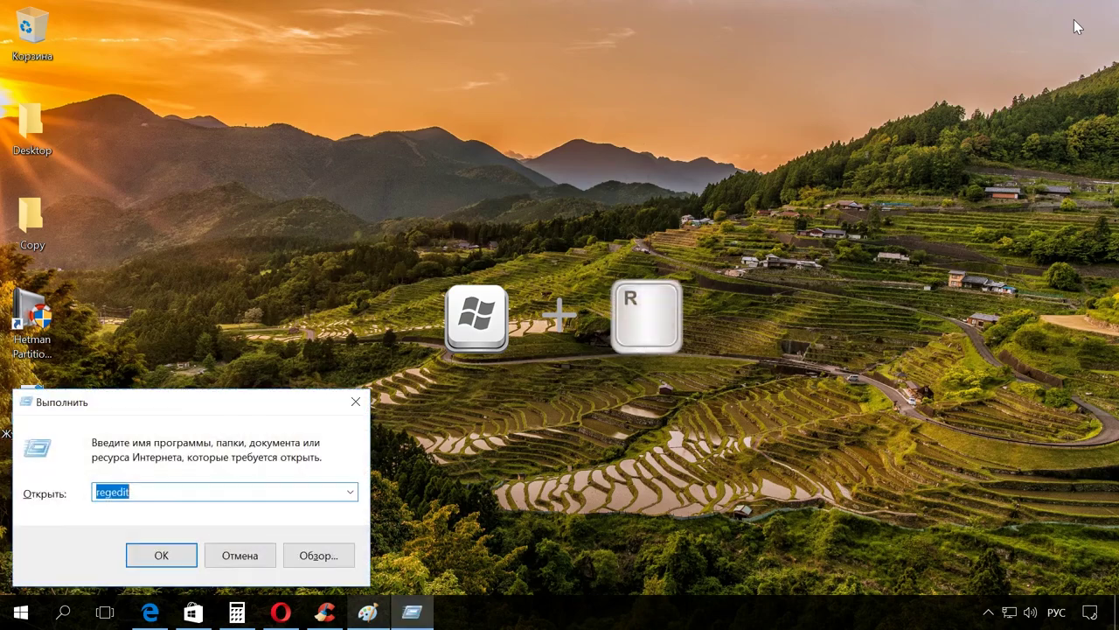
left_click(171, 490)
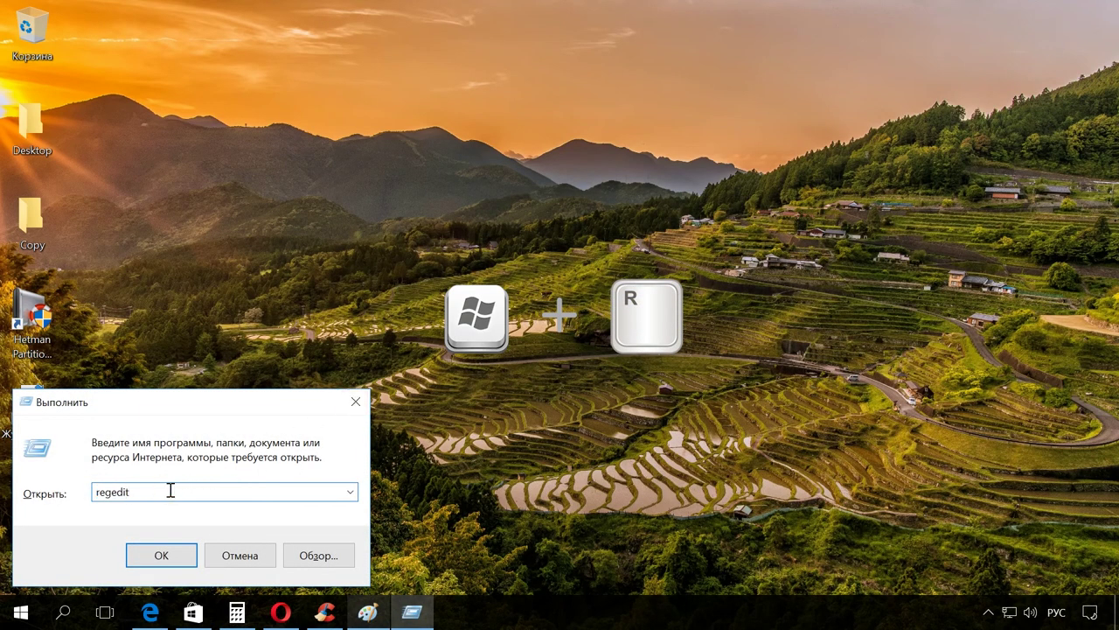
left_click(175, 561)
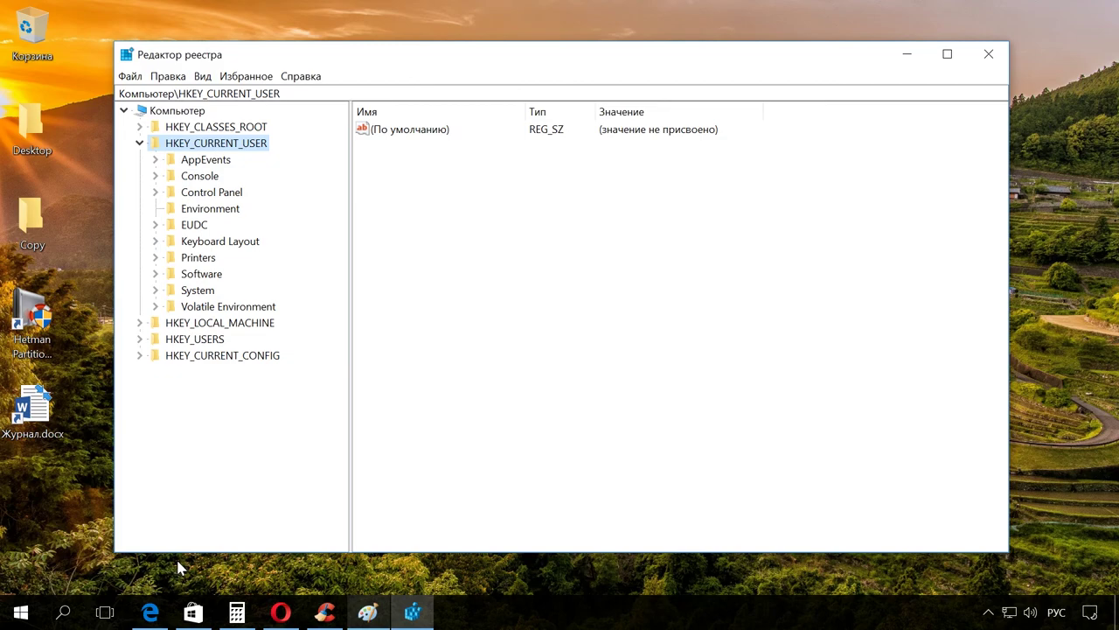
left_click(986, 58)
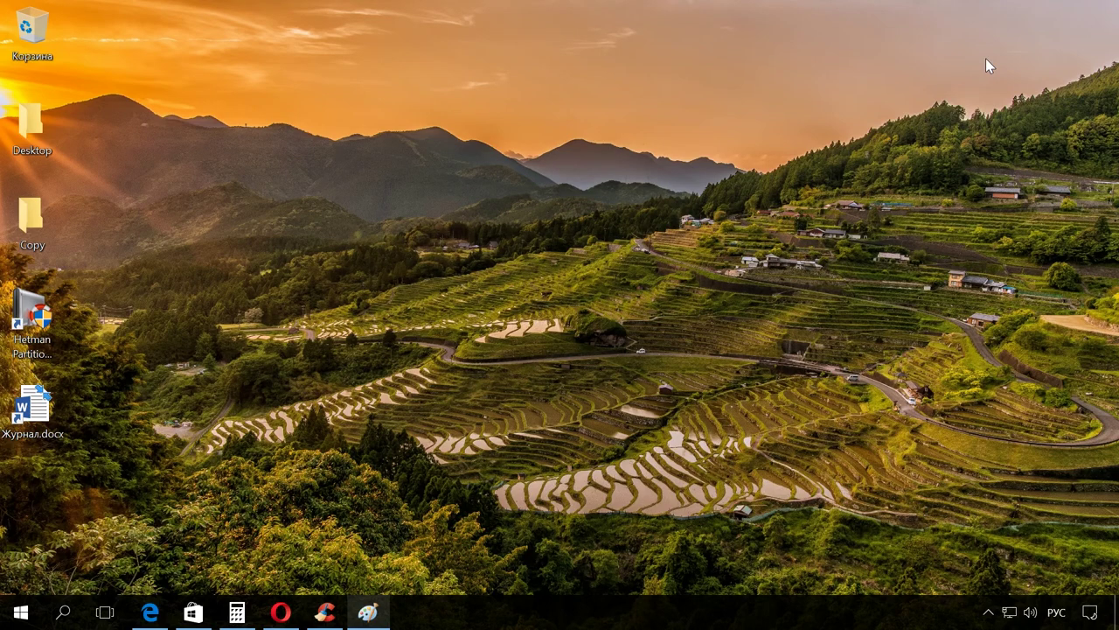
Step: Open Task Manager directly from the desktop to view the running processes, and close it
key("ctrl+shift")
key("ctrl+shift+Escape")
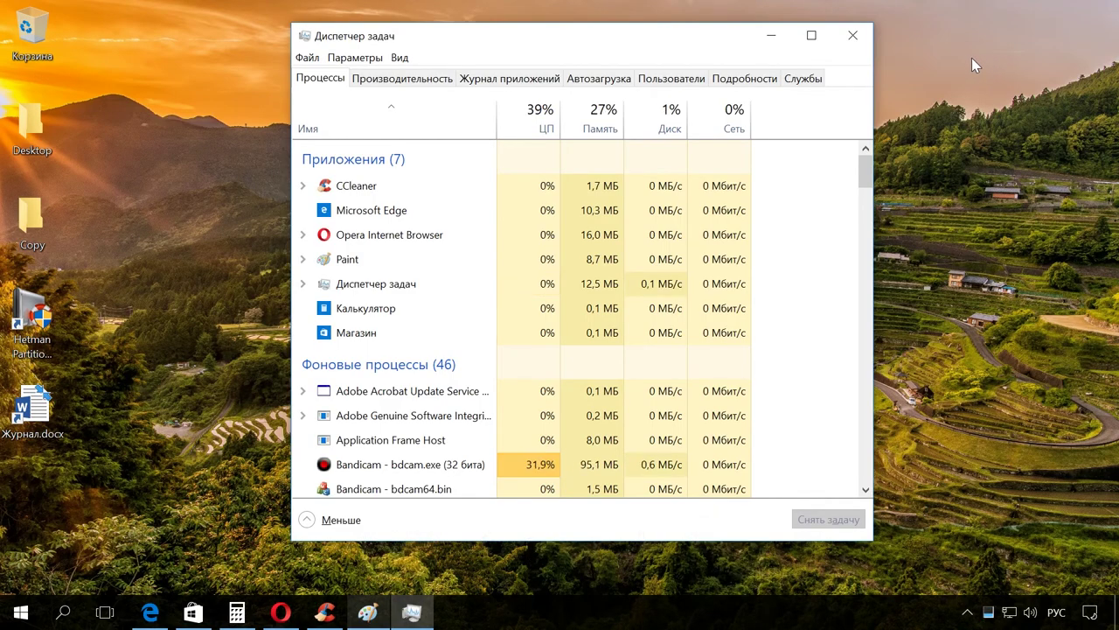
left_click(861, 38)
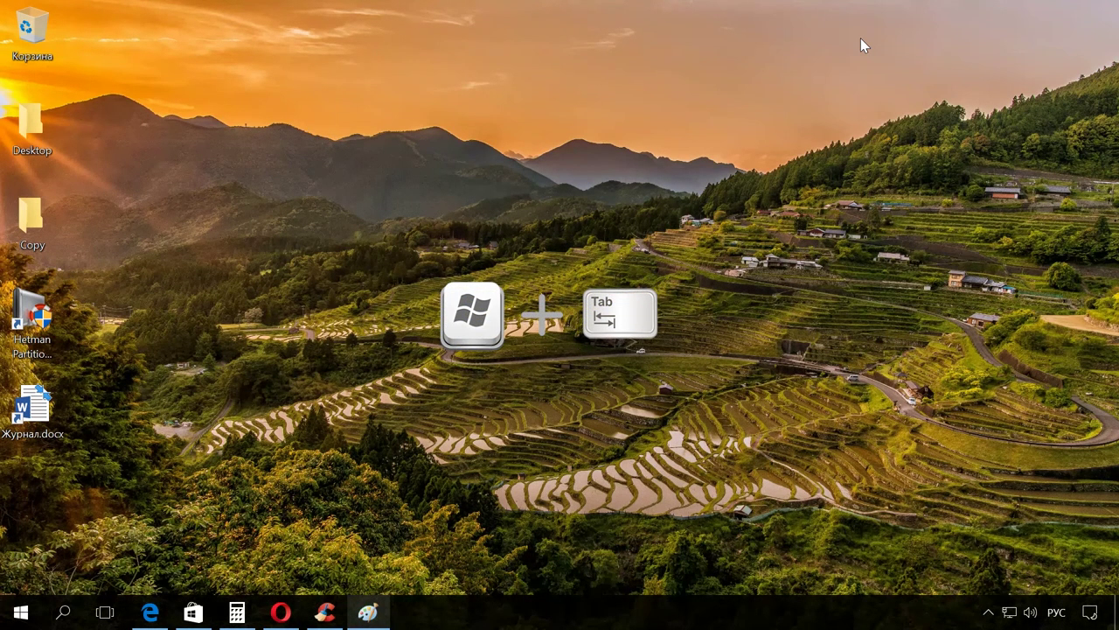
Step: Show all open windows in Task View, switch to the Calculator and minimize it
key("super+Tab")
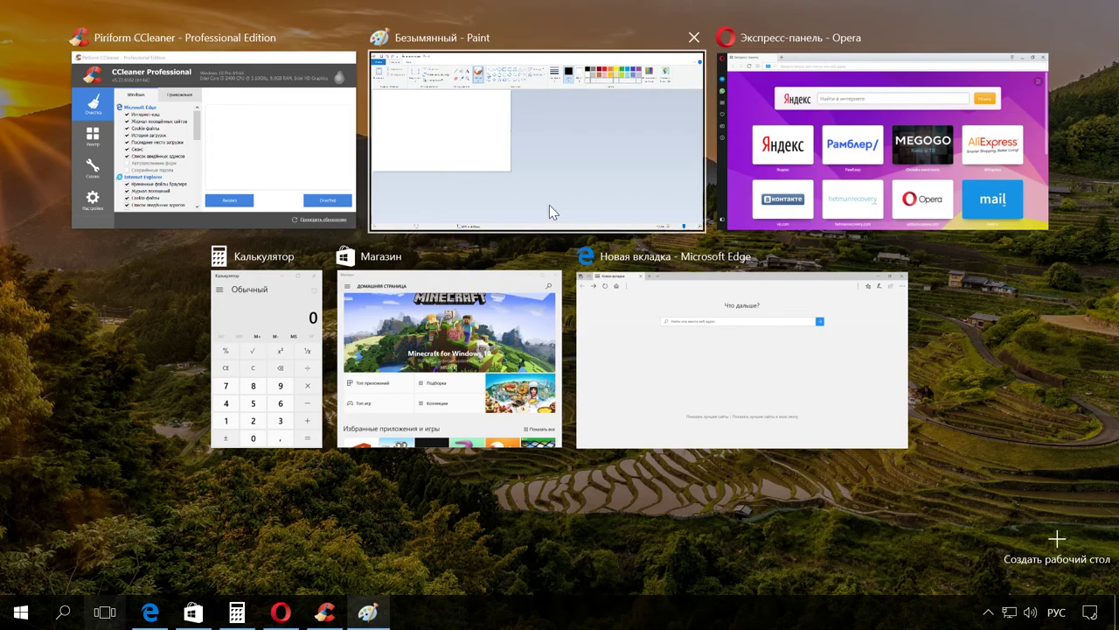
left_click(277, 368)
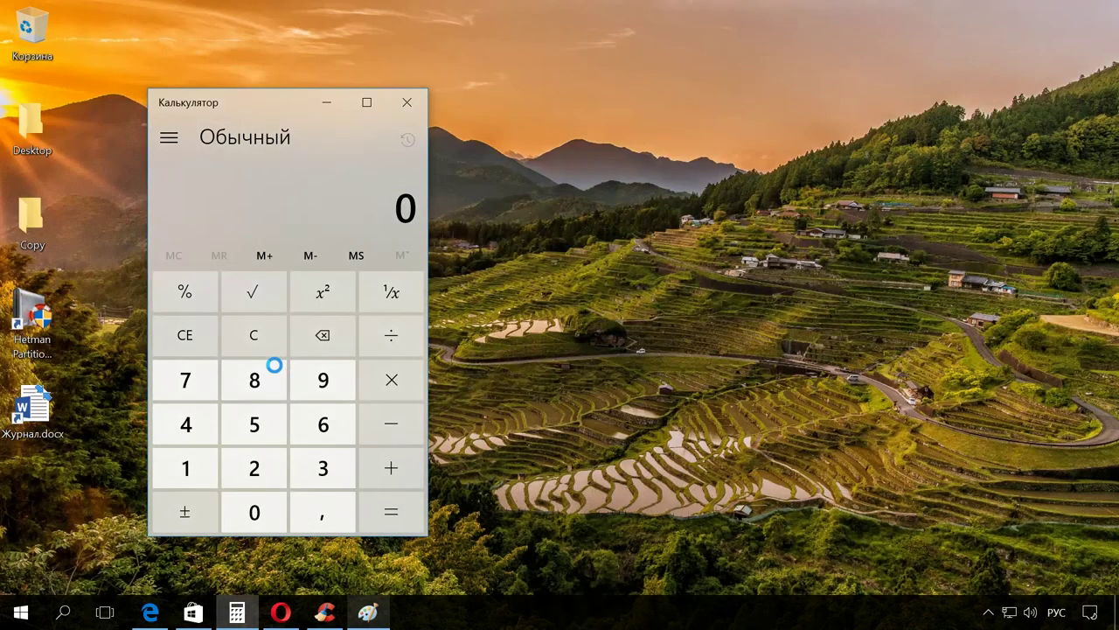
left_click(328, 101)
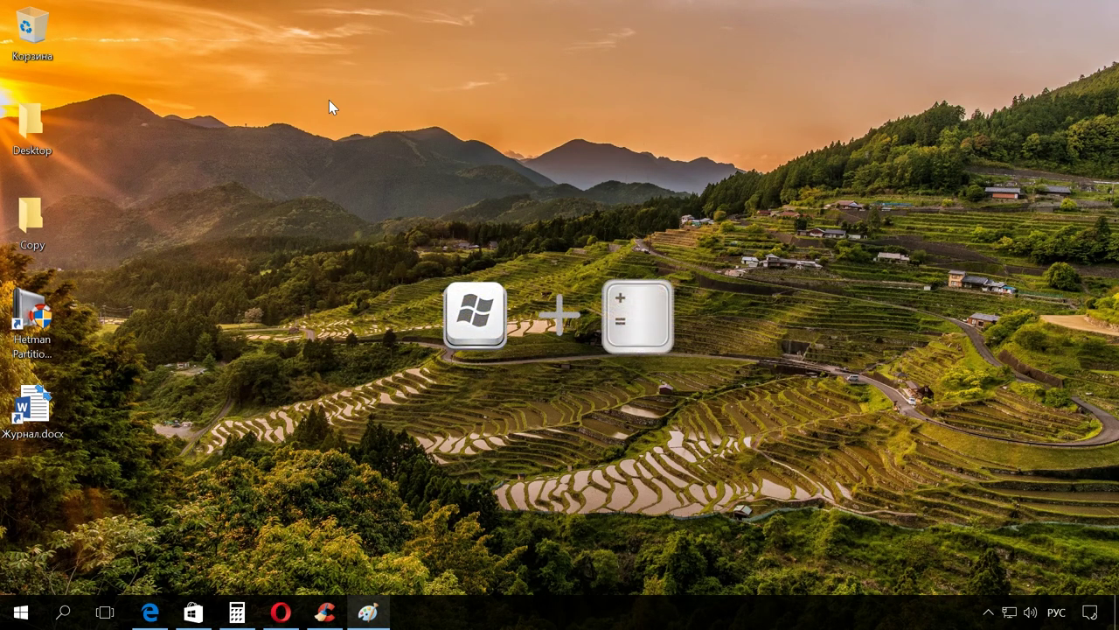
Step: Magnify the desktop with the Magnifier (Лупа), zoom back out to the normal view and exit the Magnifier
key("super+plus")
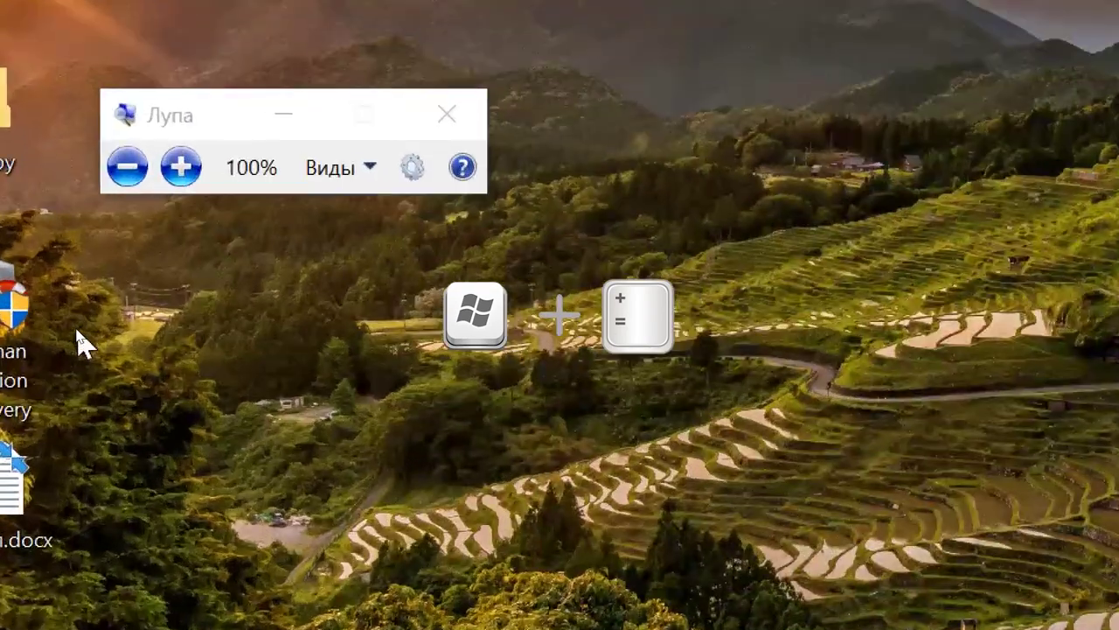
key("super+plus")
key("super+plus")
key("super+plus")
key("super+plus")
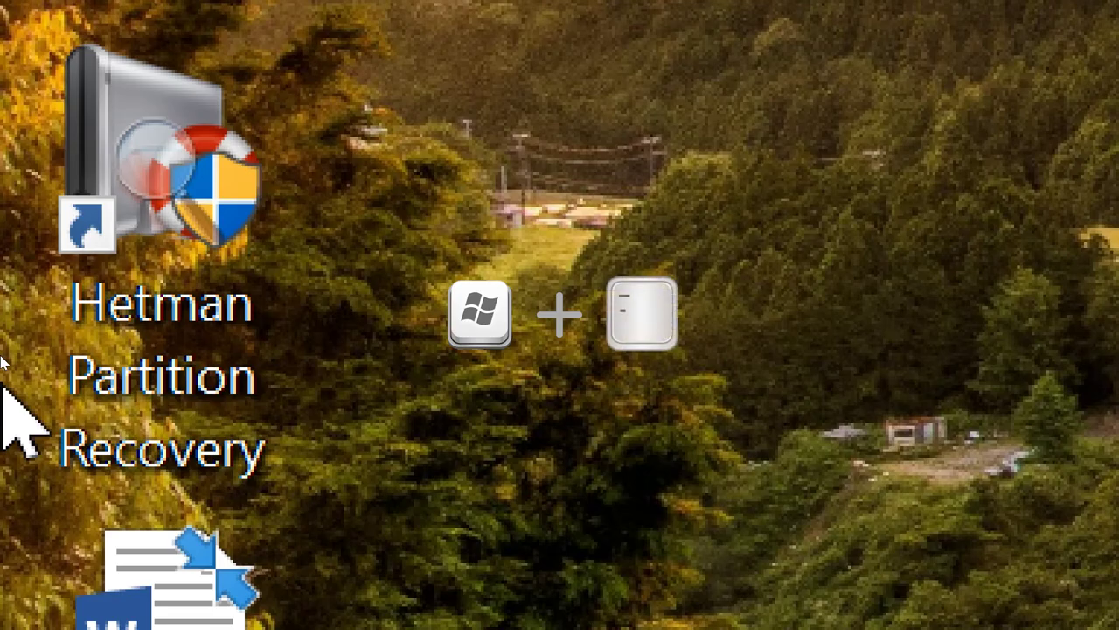
key("super+minus")
key("super+minus")
key("super+minus")
key("super+minus")
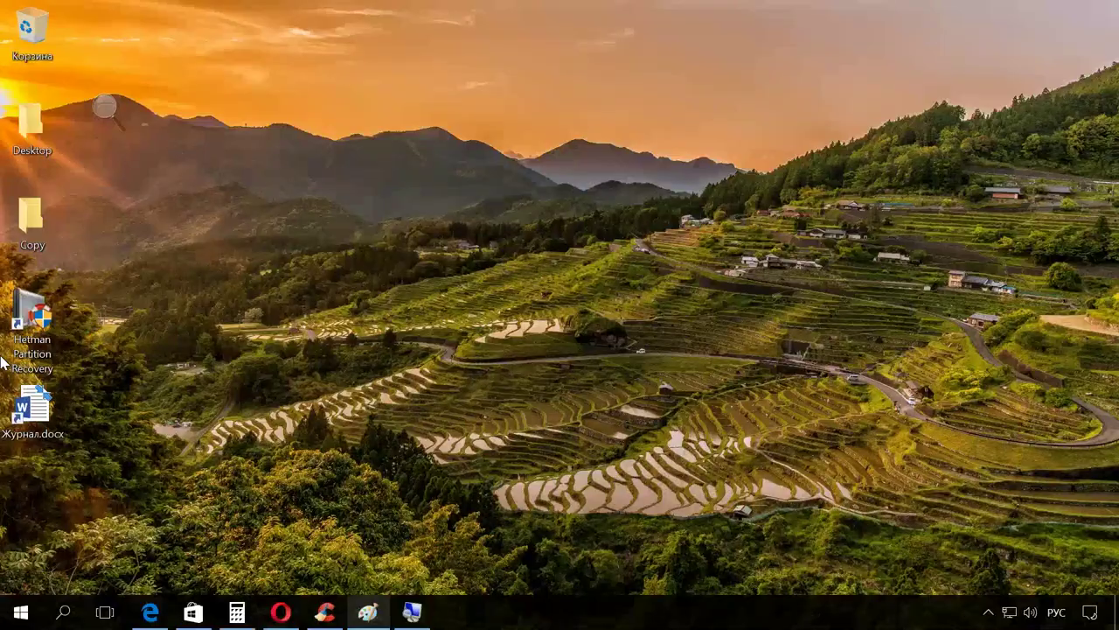
key("super+b")
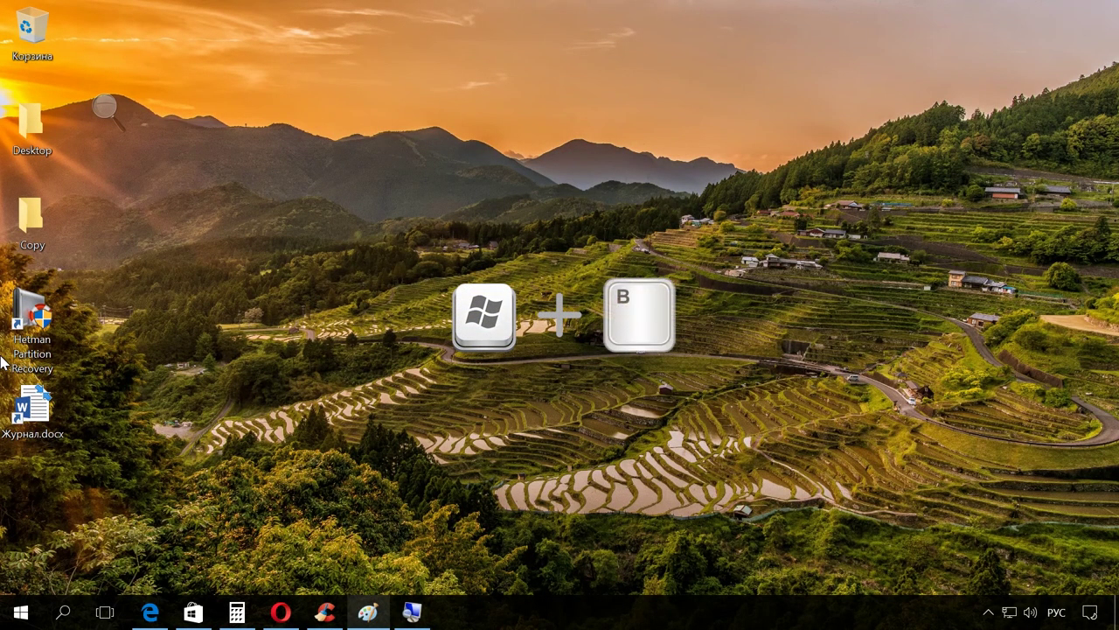
key("super+Escape")
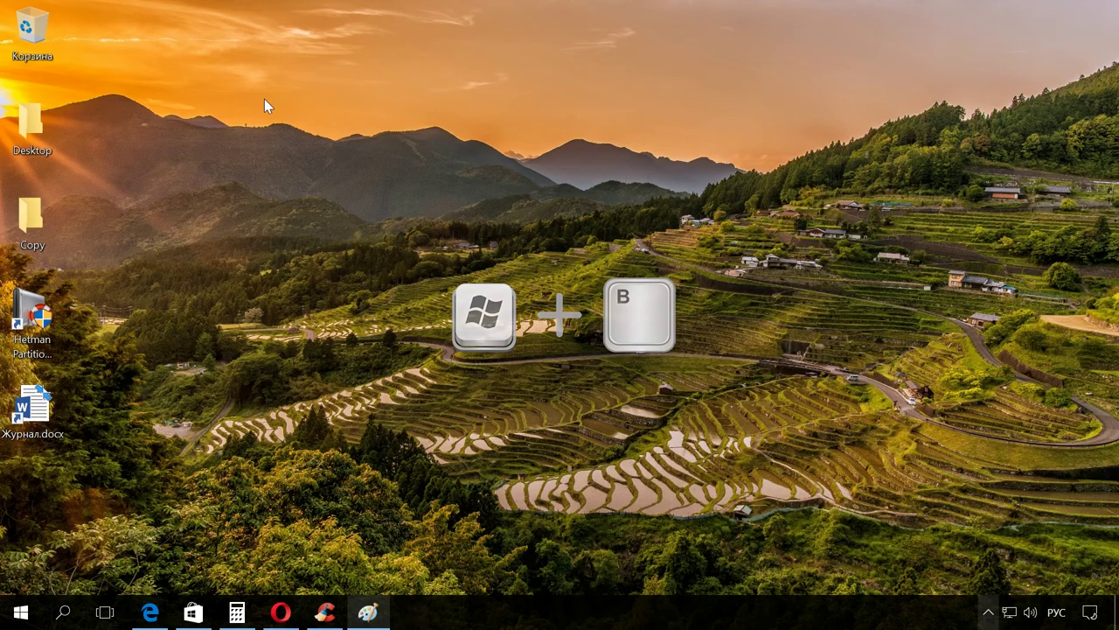
Step: Reveal the hidden notification-area icons and move the selection through them without using the pointer
key("Left")
key("Left")
key("Left")
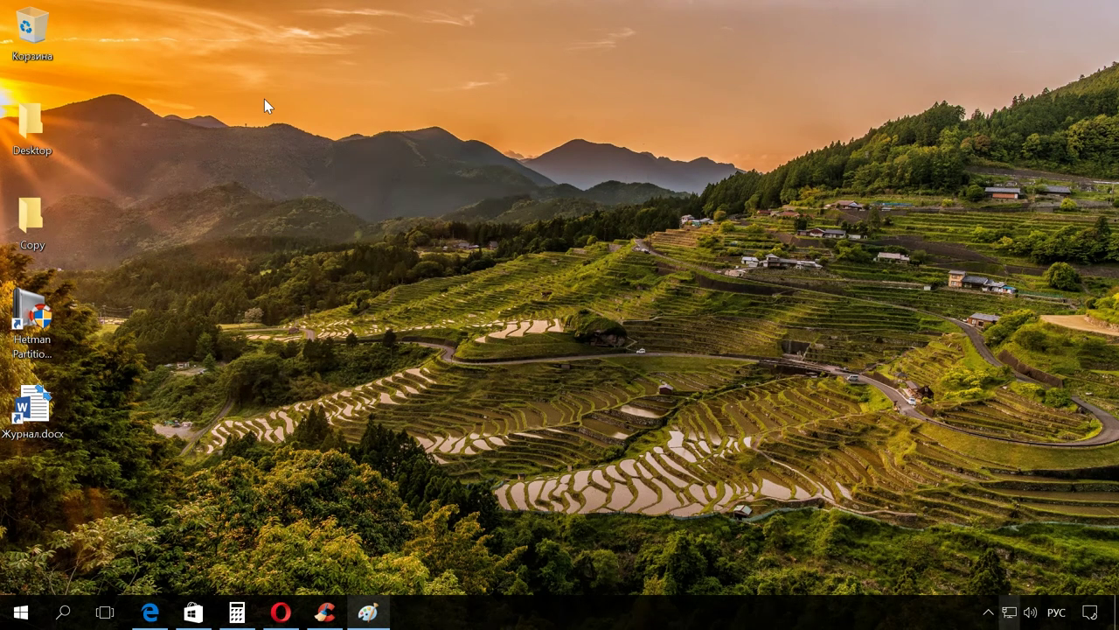
key("Return")
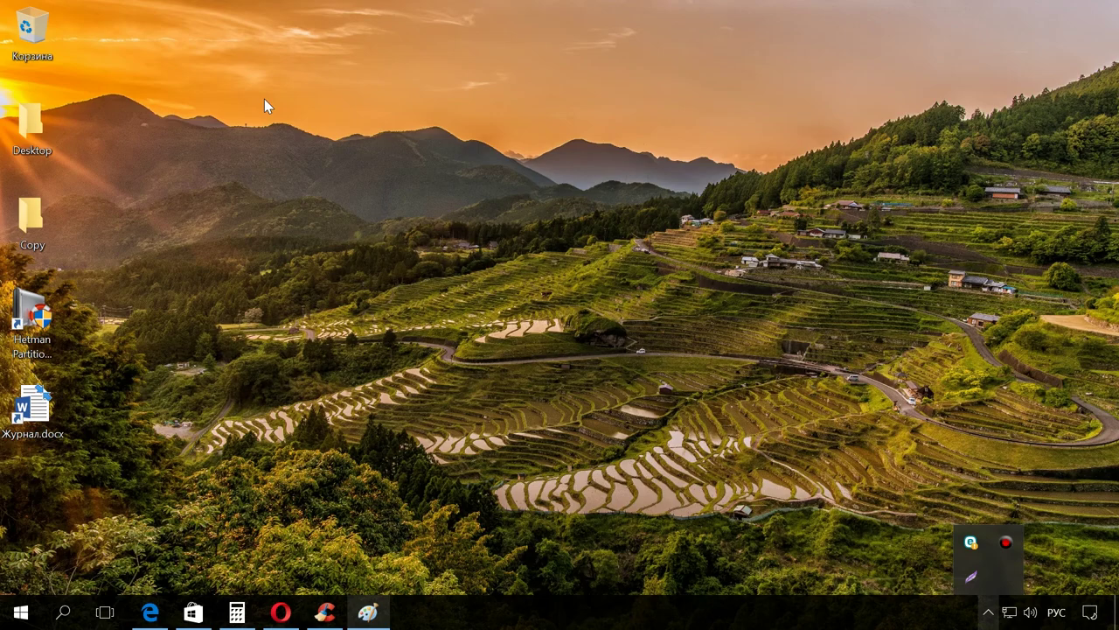
key("Tab")
key("Right")
key("Right")
key("Right")
key("Right")
key("Right")
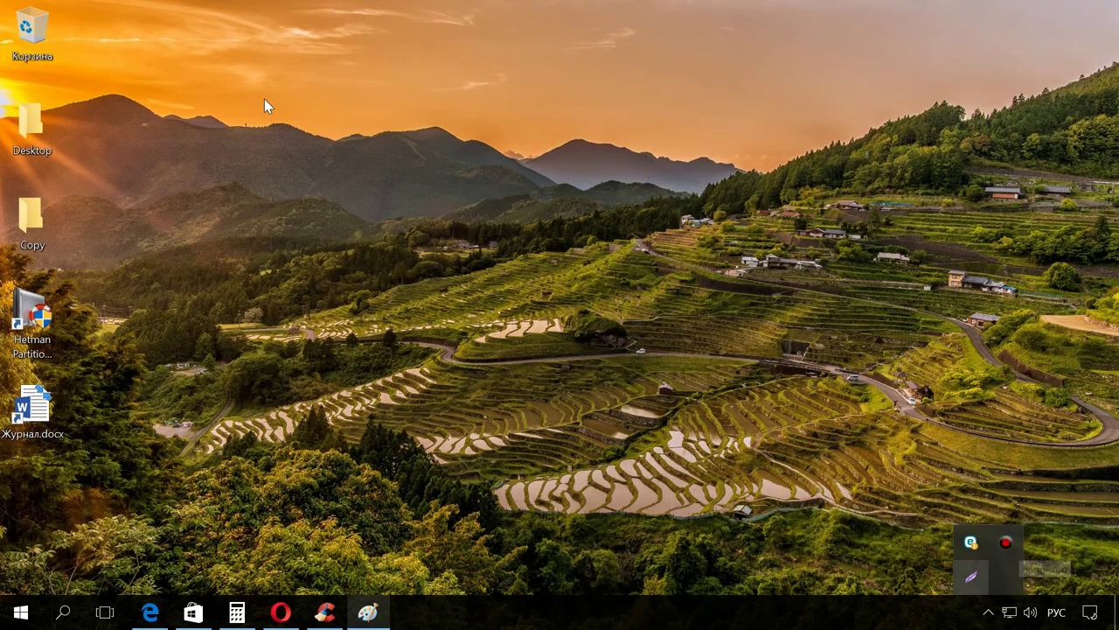
Step: Save a full-screen screenshot, view Снимок экрана (4).png from the Снимки экрана folder, and close both windows
key("Print")
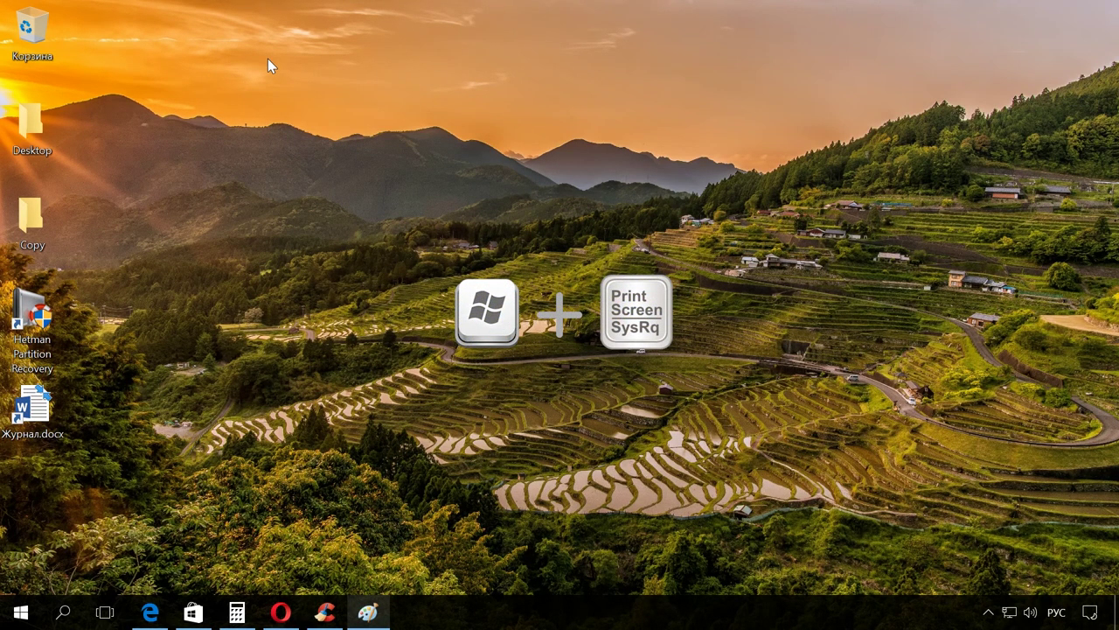
key("super+e")
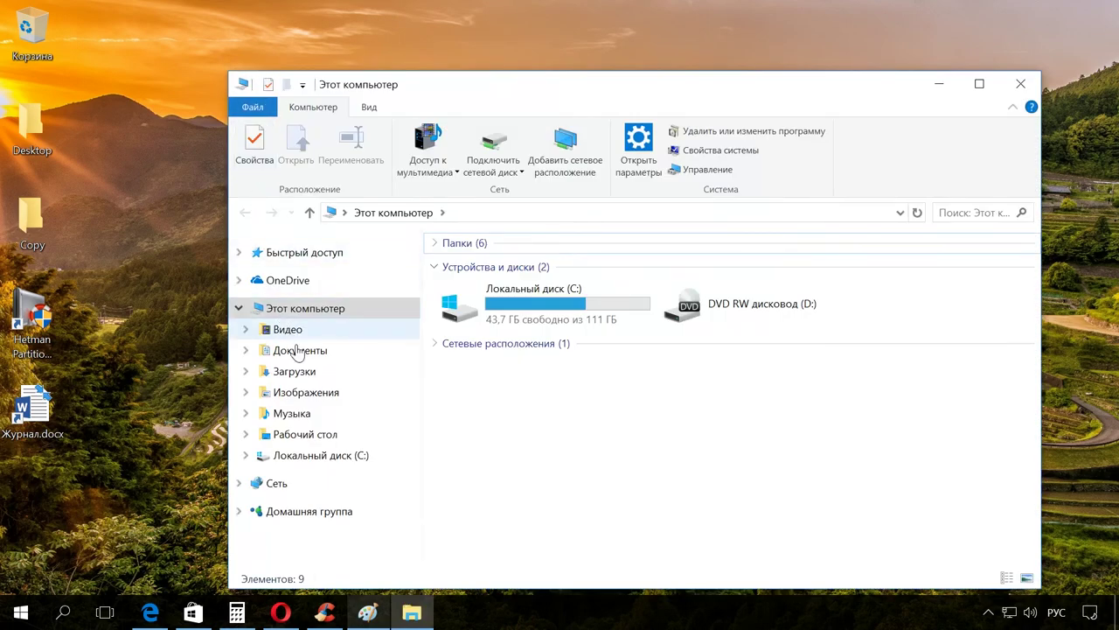
left_click(293, 393)
double_click(700, 300)
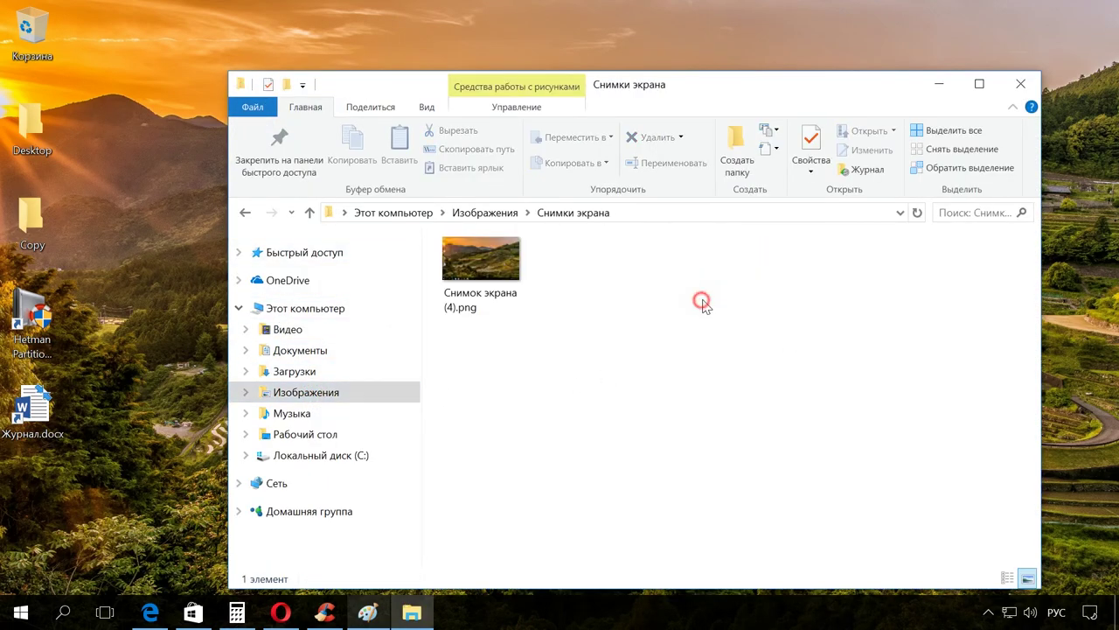
double_click(512, 275)
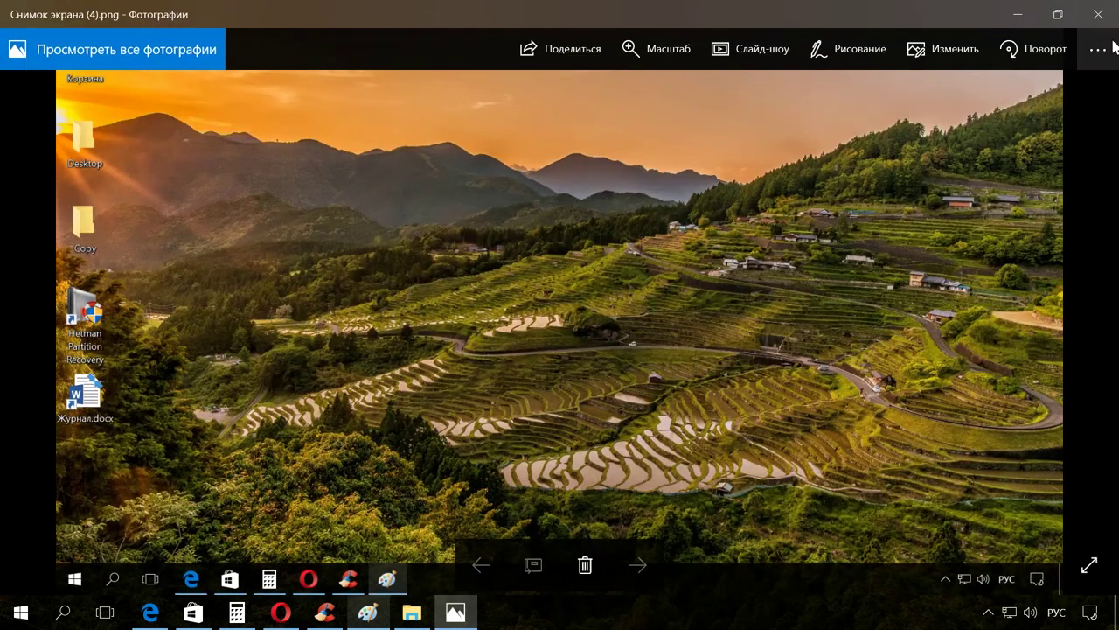
left_click(1102, 16)
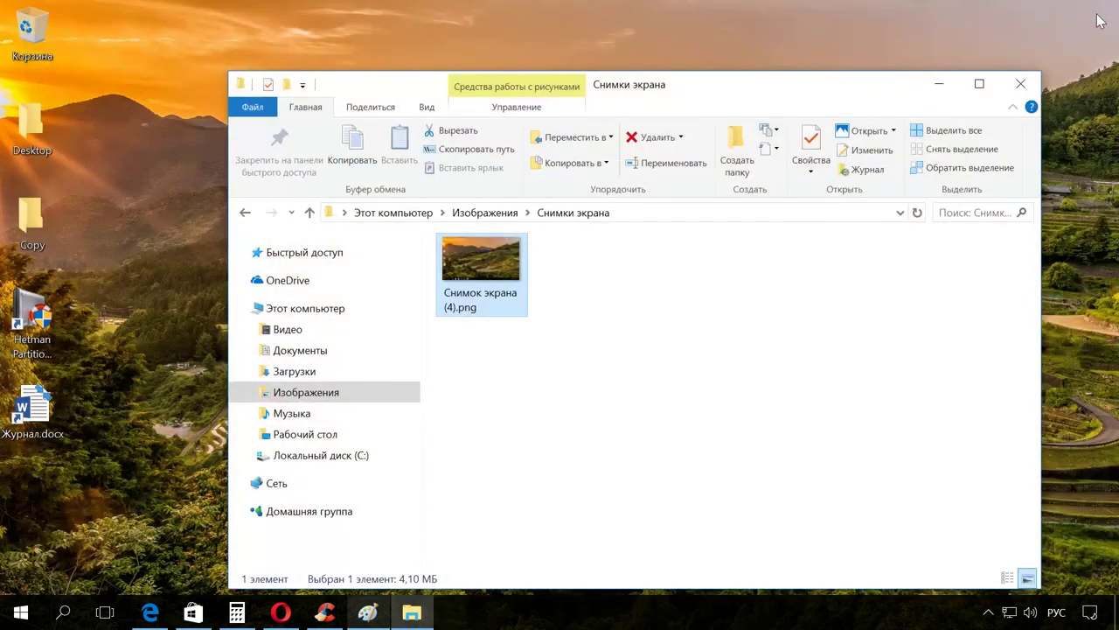
left_click(1022, 85)
Step: Capture only the active Этот компьютер window, paste the screenshot into Paint, then minimize Paint and close the File Explorer window
key("alt+Print")
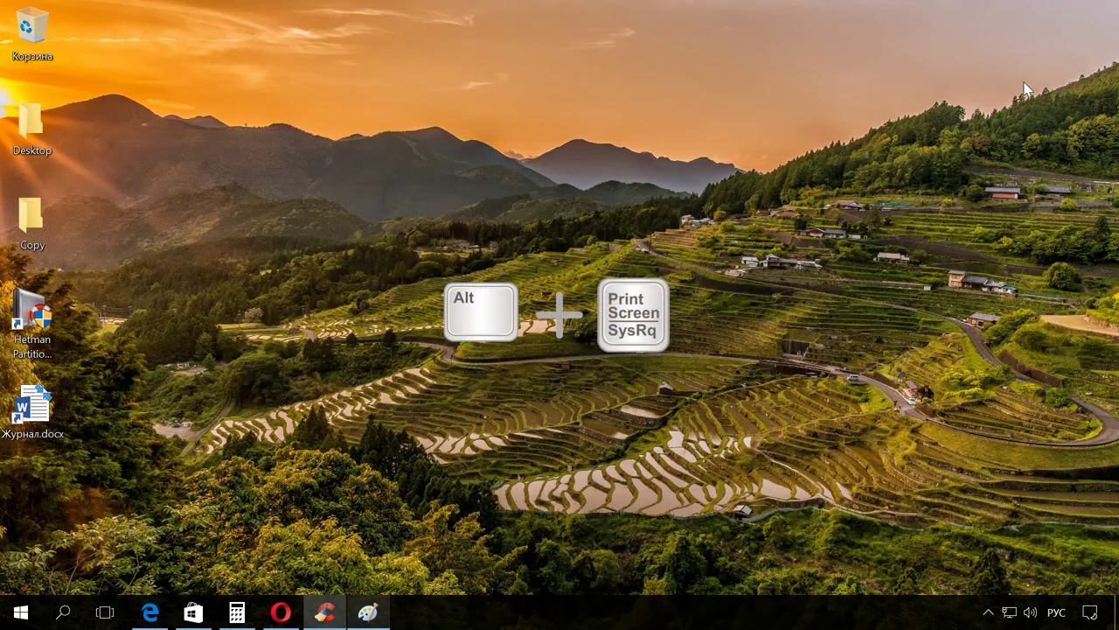
key("super+e")
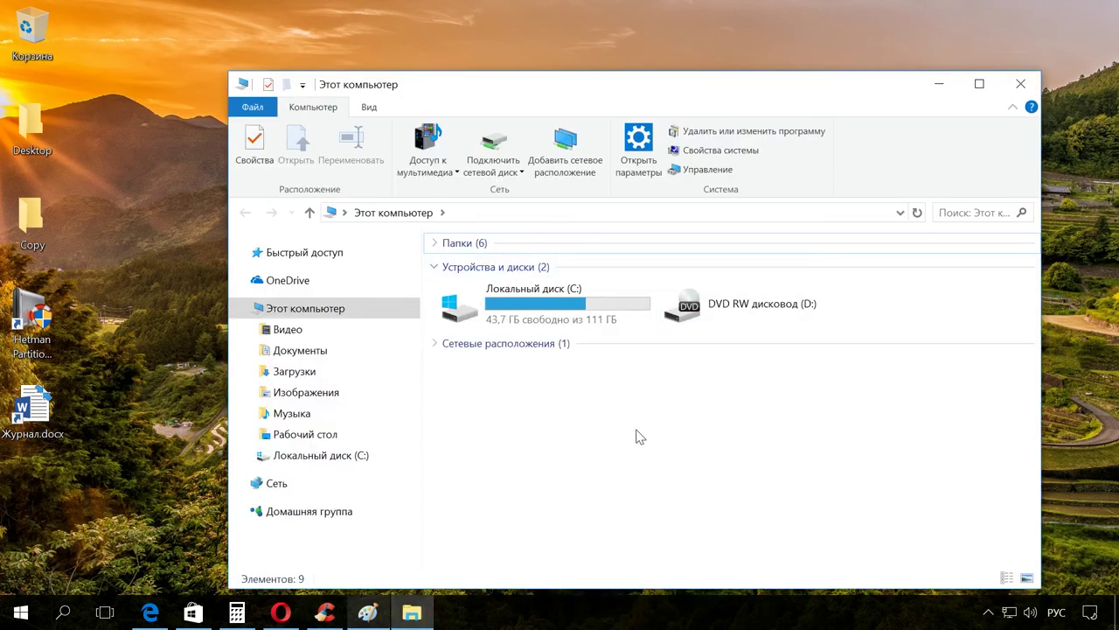
left_click(369, 612)
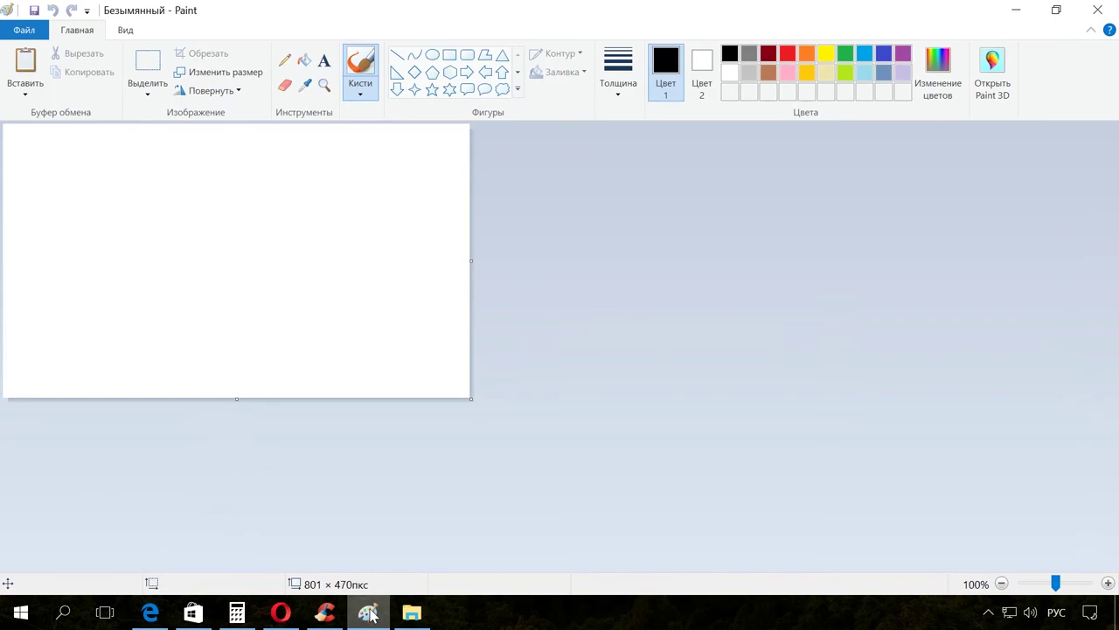
key("ctrl+v")
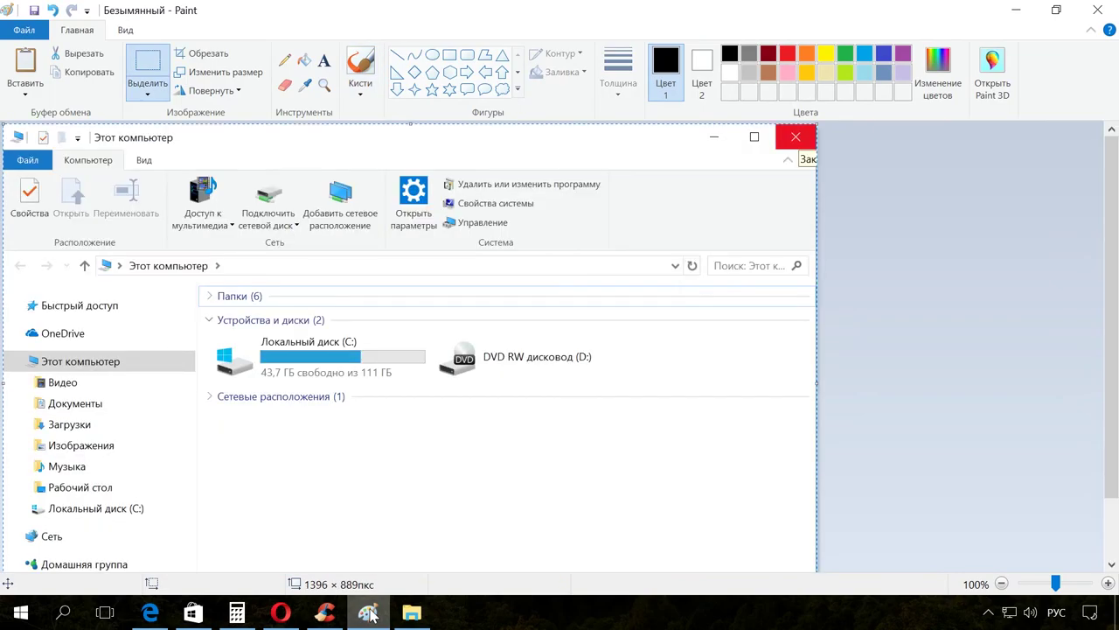
left_click(1015, 9)
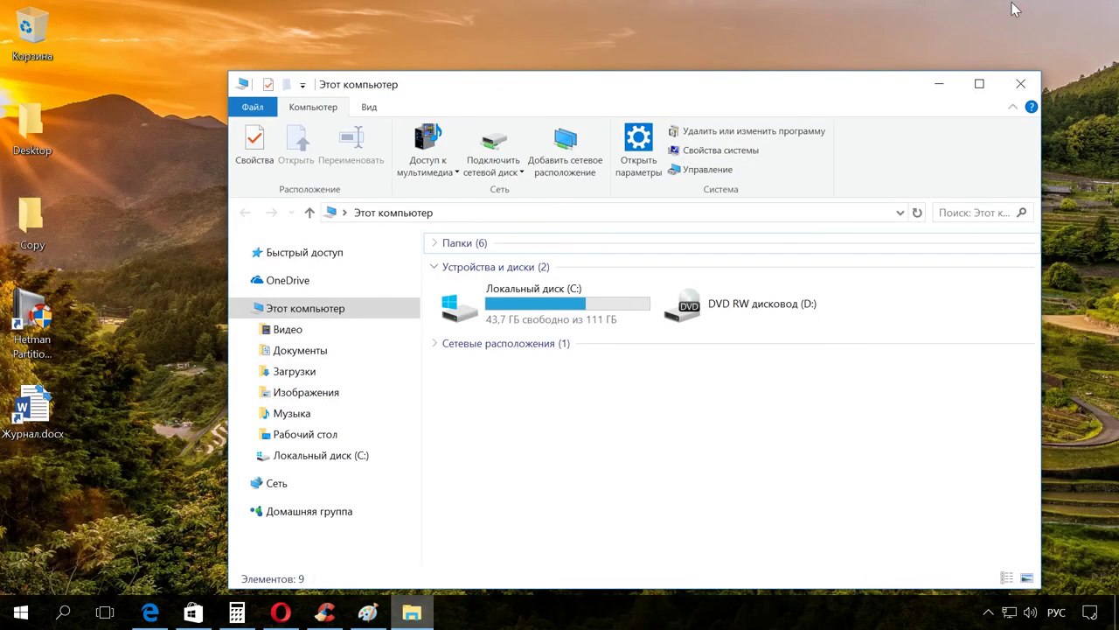
left_click(1020, 83)
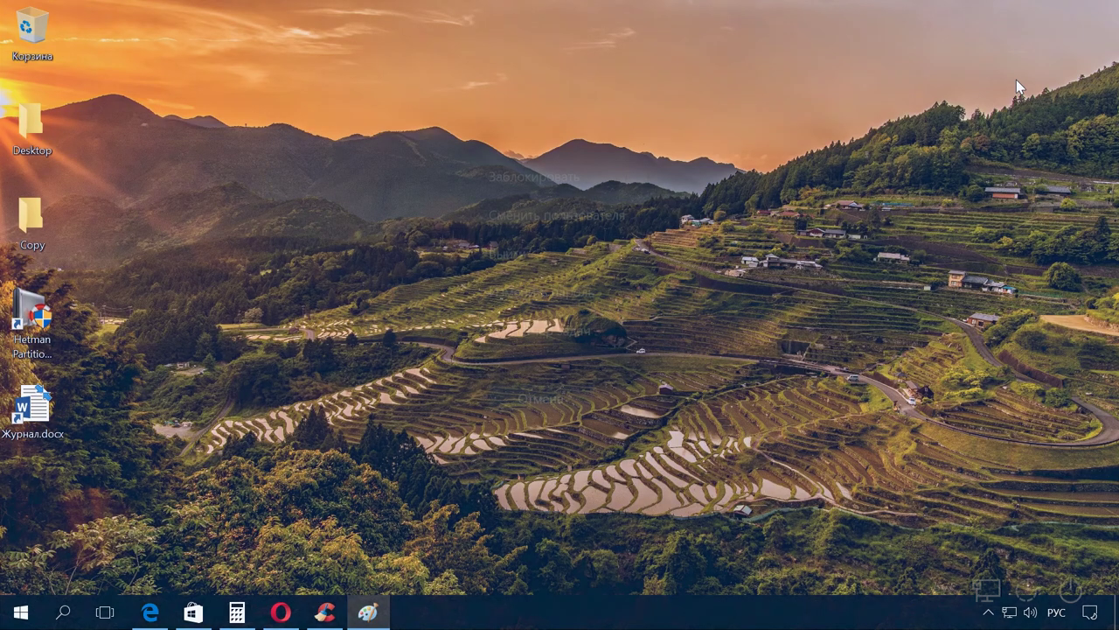
Step: Bring up the security options screen, return to the desktop, and lock the computer
key("ctrl+alt+Delete")
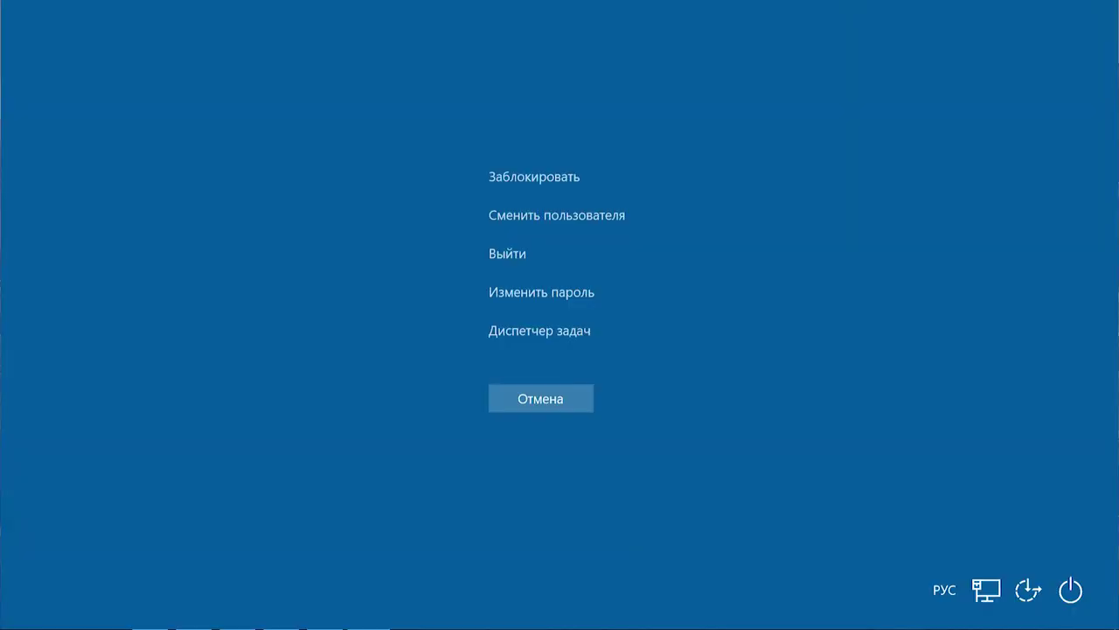
key("Escape")
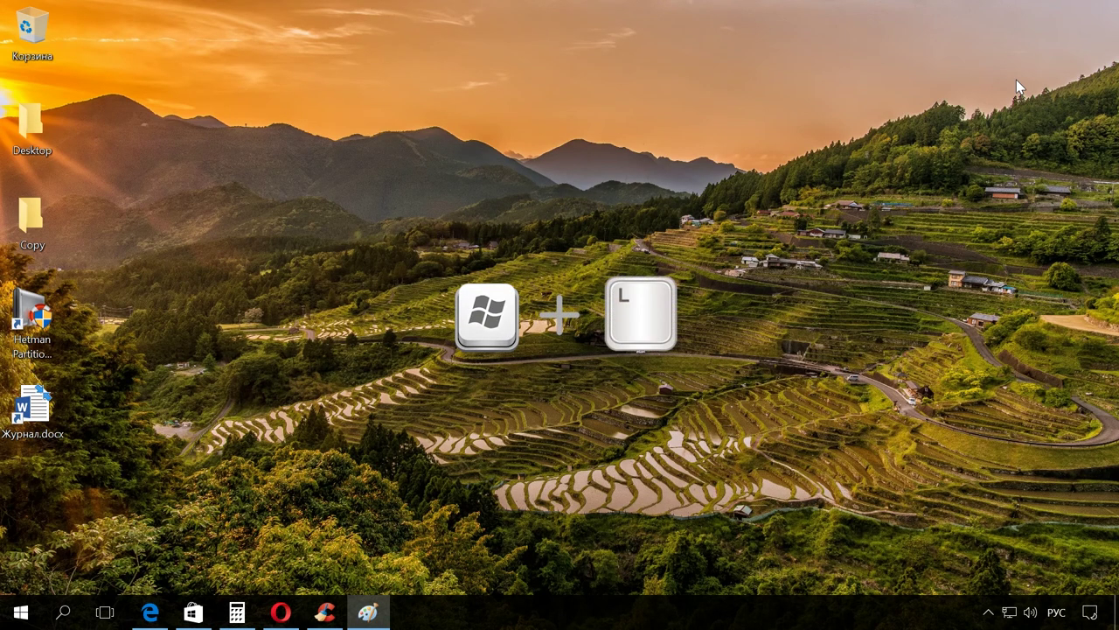
key("super+l")
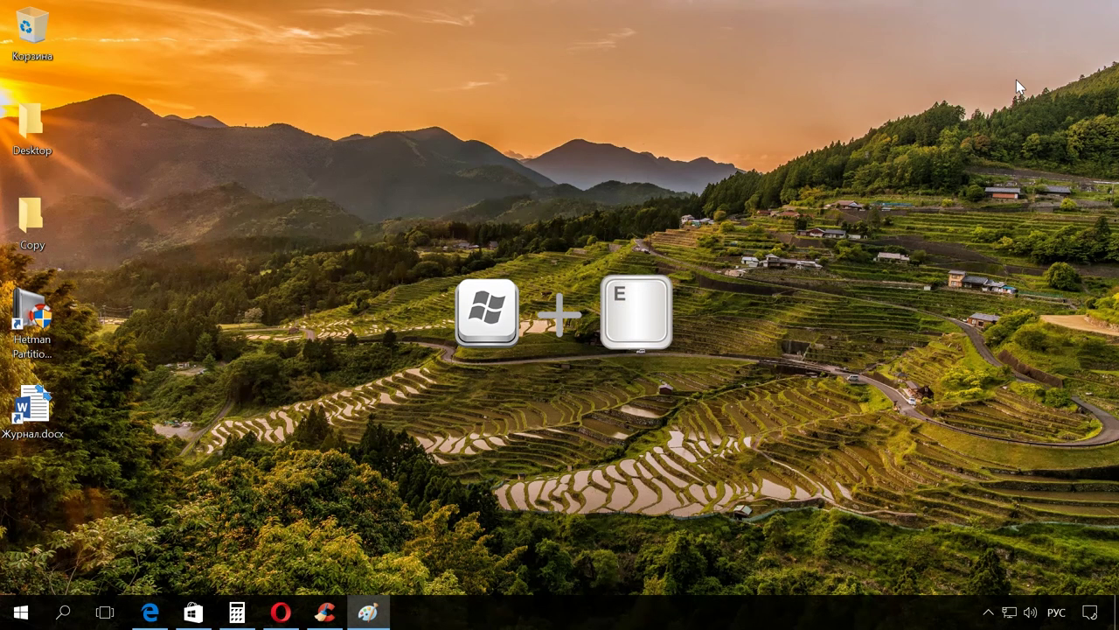
Step: Open Этот компьютер in File Explorer, reposition its window, and scale the drive icons up to a large size
key("super+e")
left_click_drag(871, 84, 829, 48)
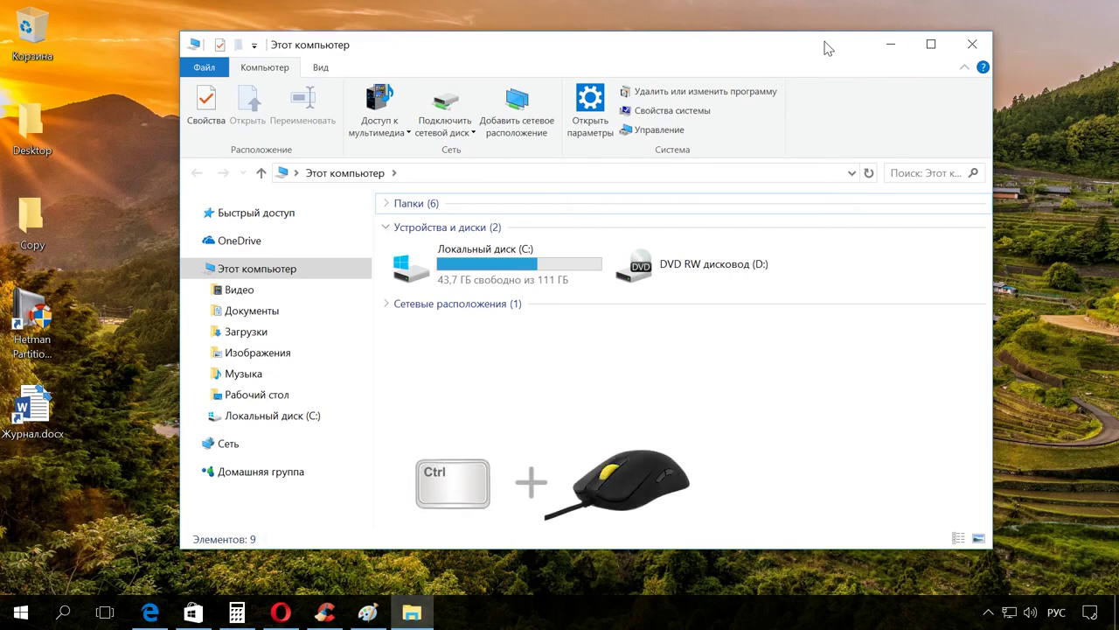
scroll(762, 321, "up", 3)
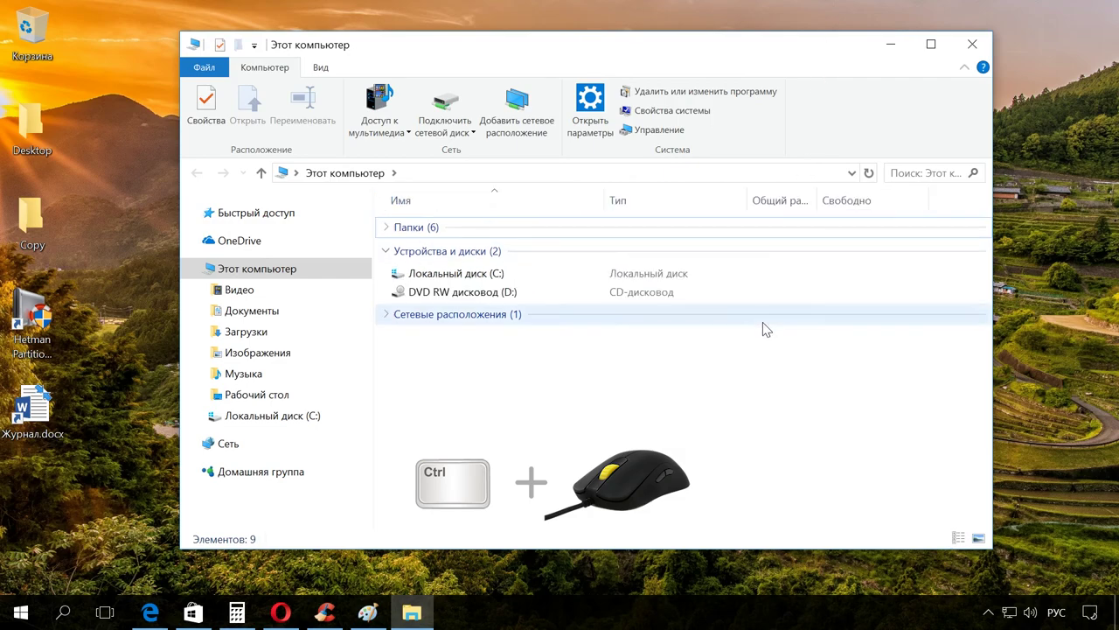
scroll(768, 330, "up", 2)
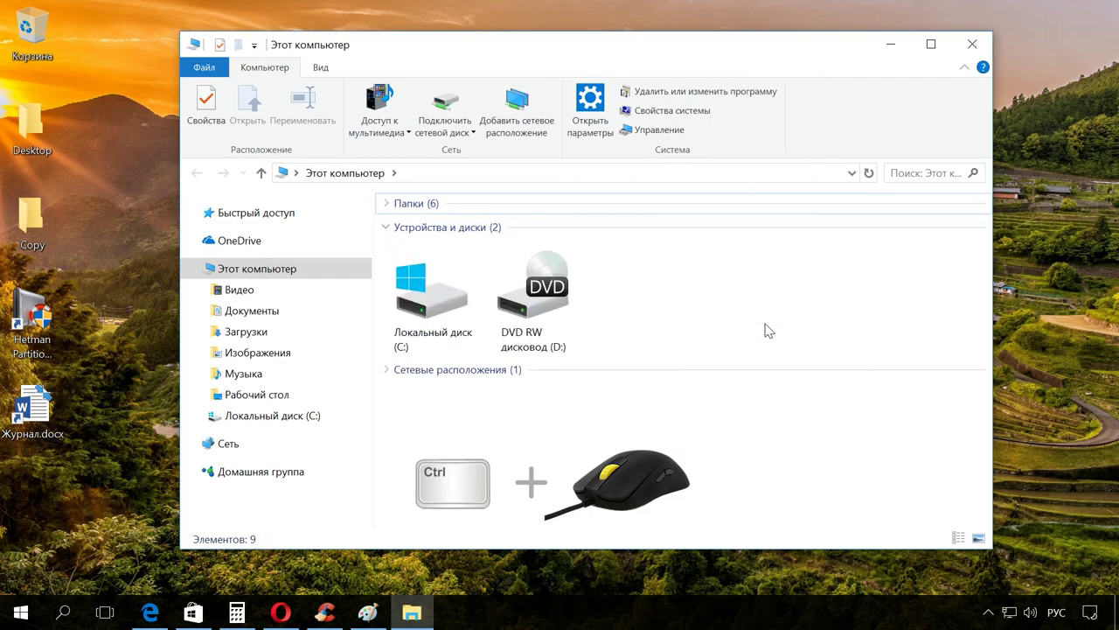
scroll(767, 331, "up", 1)
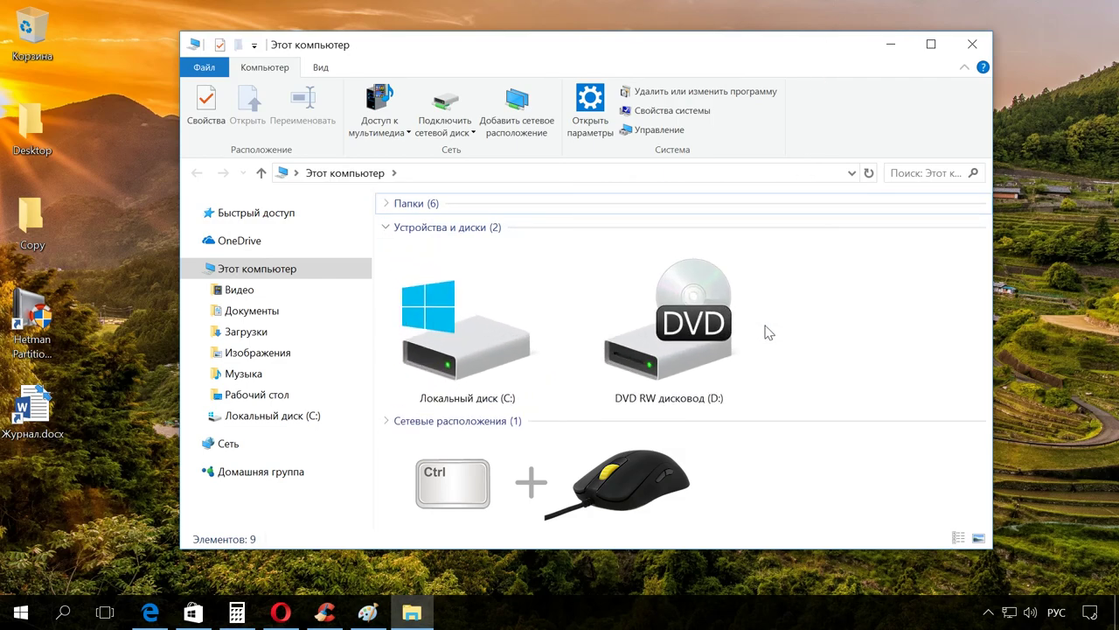
scroll(769, 336, "down", 2)
scroll(771, 339, "up", 1)
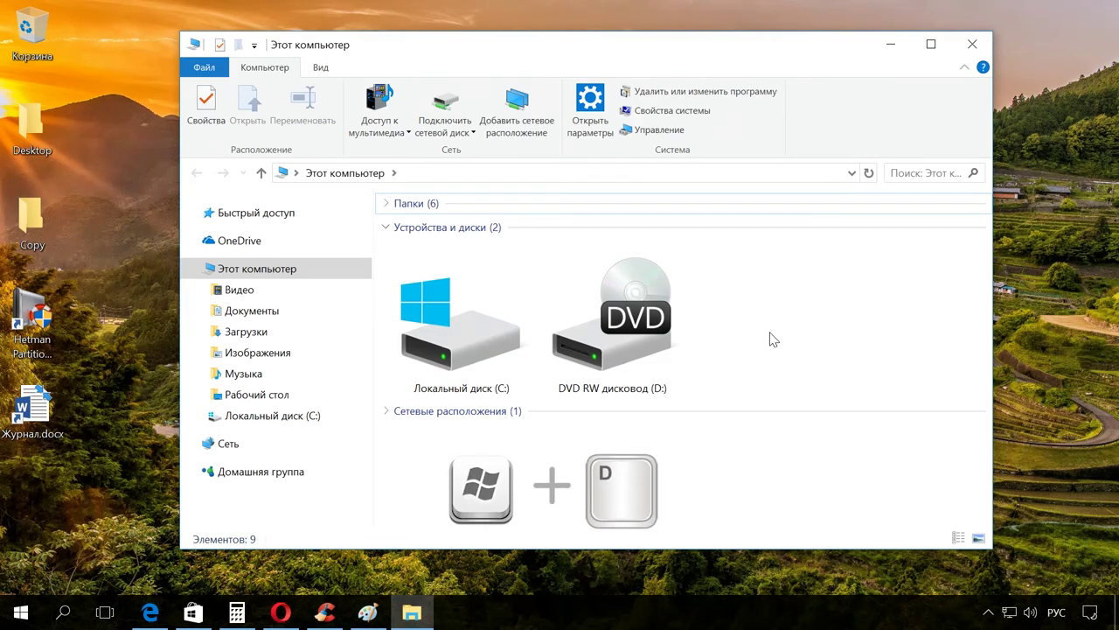
Step: Hide all open windows to show the desktop, and restore them
key("super+d")
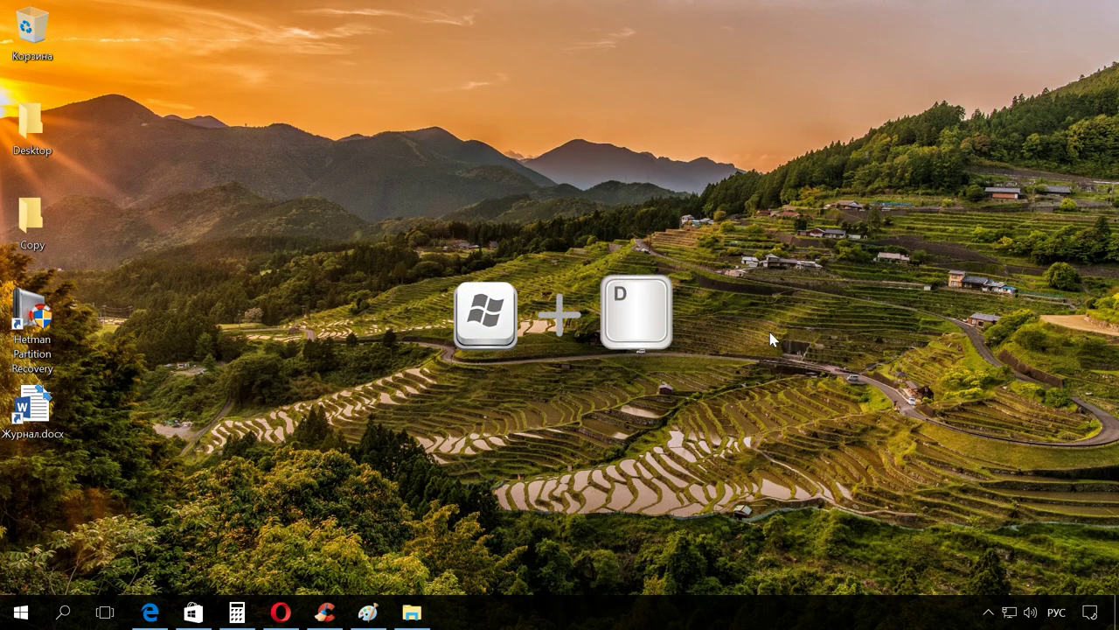
key("super+d")
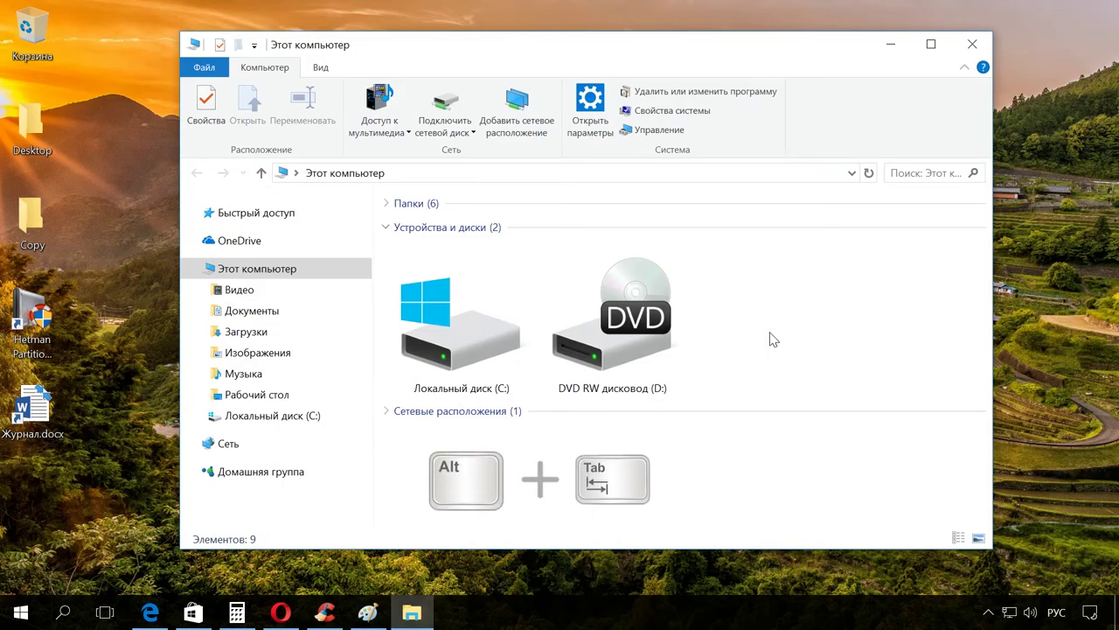
Step: Cycle through the open windows in the task switcher to the Calculator, then minimize it and the File Explorer window
key("alt+Tab")
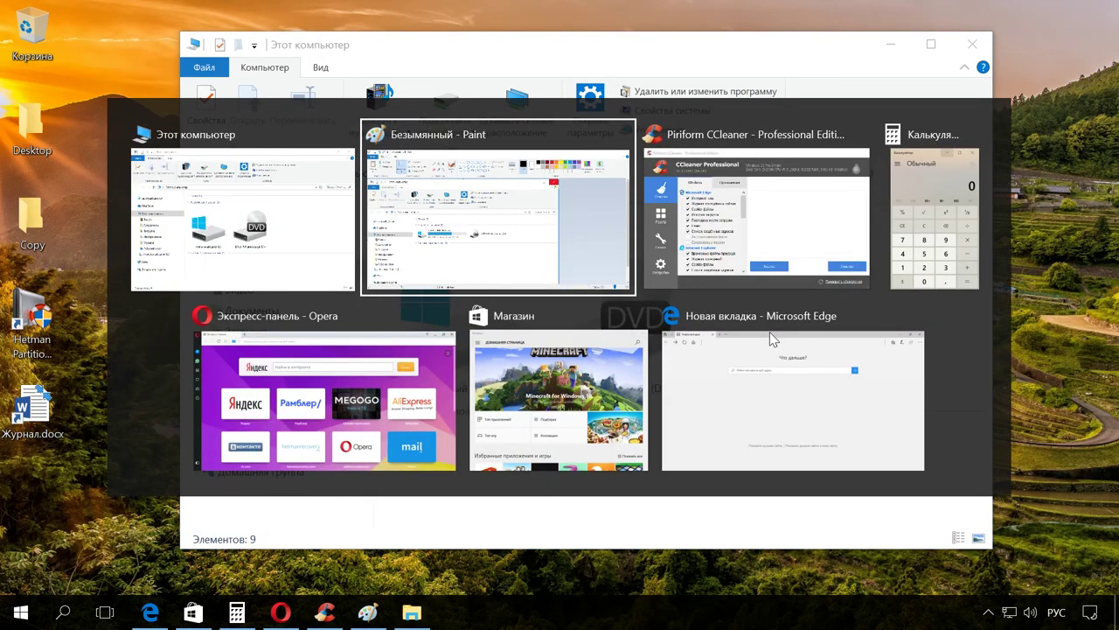
key("alt+Tab")
key("alt+Tab")
key("alt+Tab")
key("alt+Tab")
key("alt+Tab")
key("alt+Tab")
key("alt+Tab")
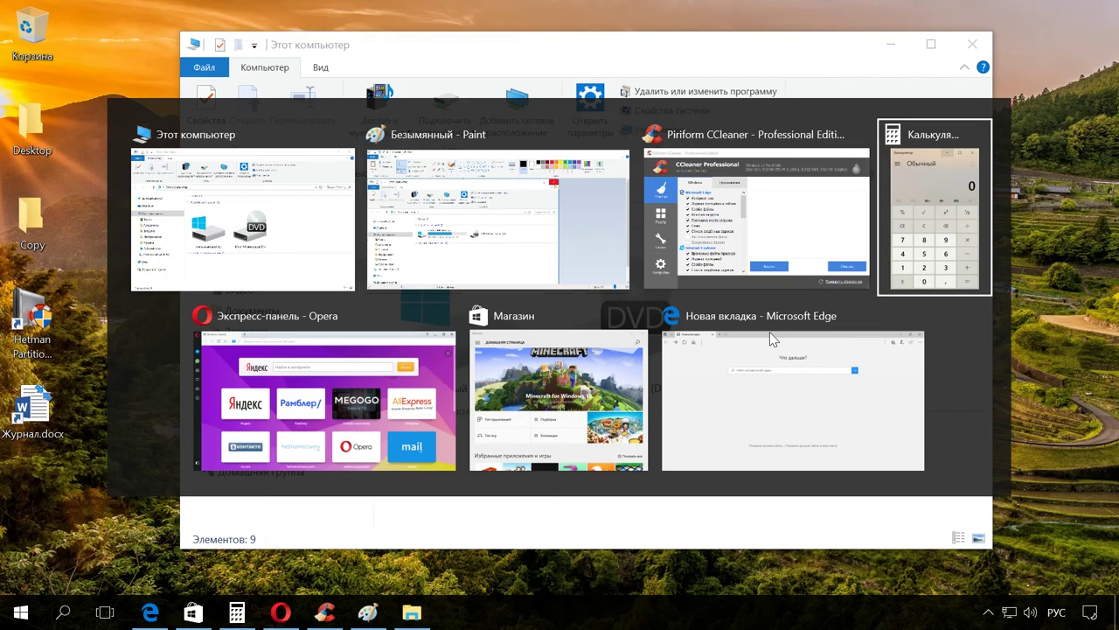
key("alt+Tab")
key("alt+Tab")
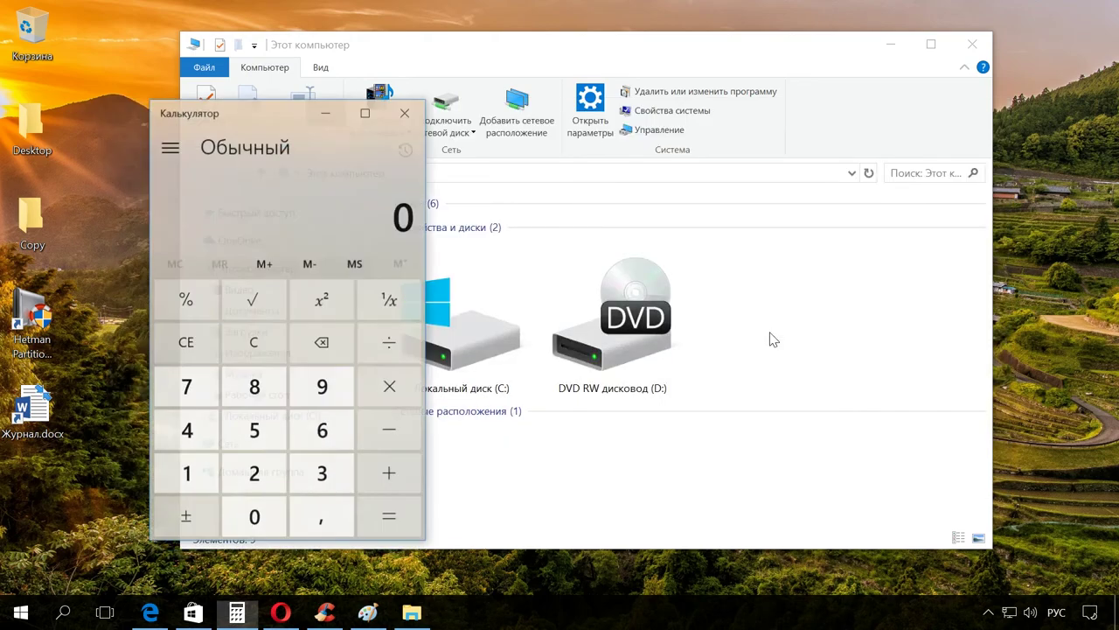
left_click(327, 106)
left_click(880, 54)
Step: Bring up the first three taskbar apps by their position (Edge, Магазин and Calculator), and close the active window
key("super+1")
key("super+2")
key("super+3")
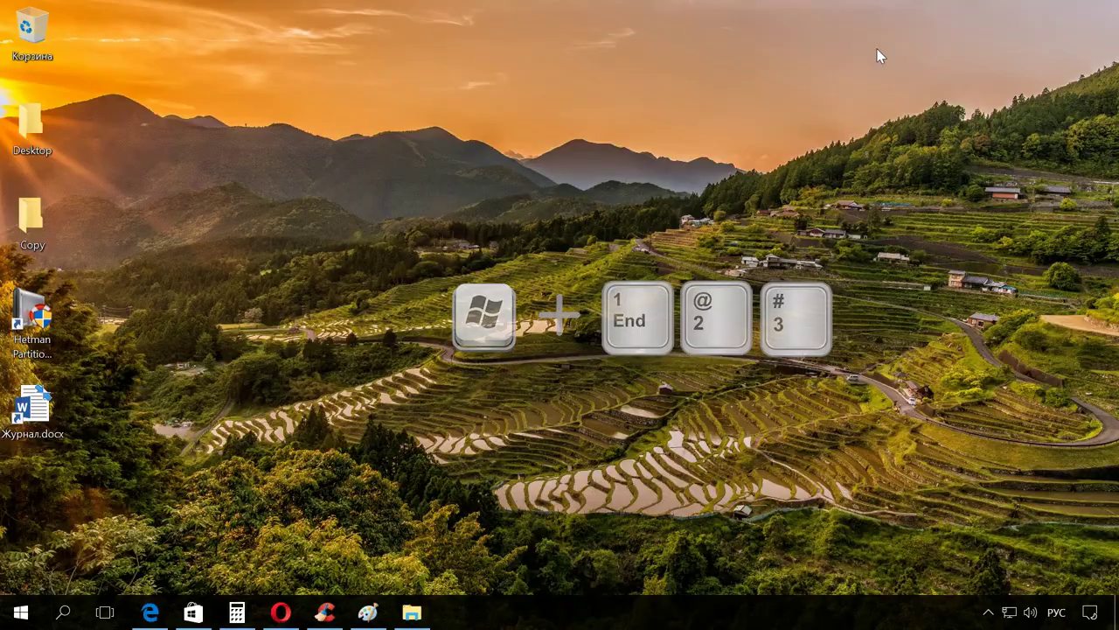
key("super+1")
key("super+2")
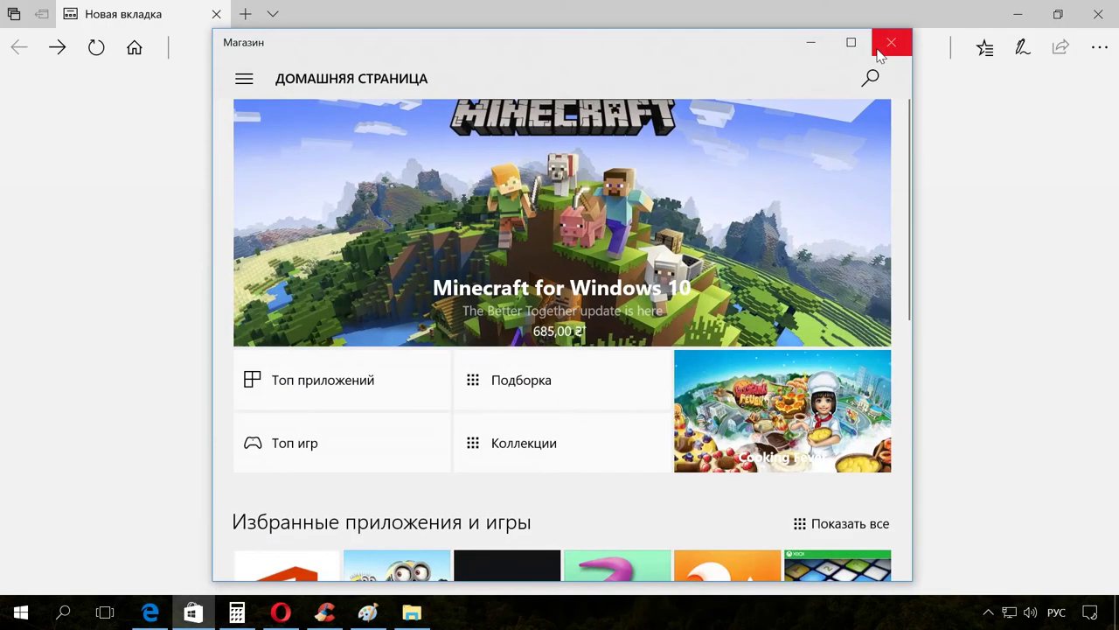
key("super+3")
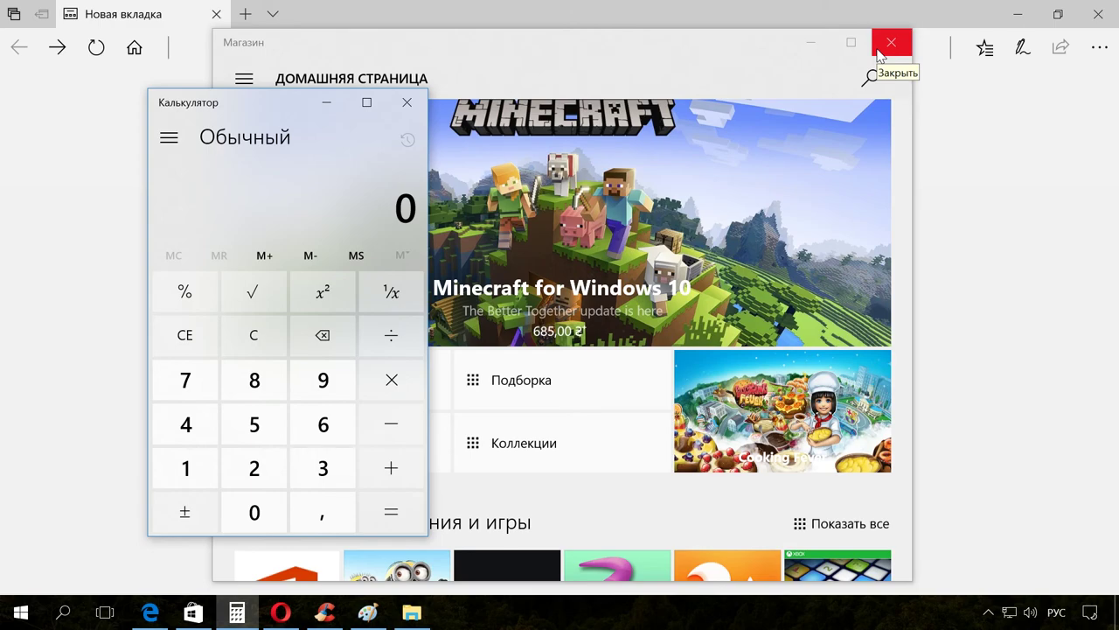
key("alt+F4")
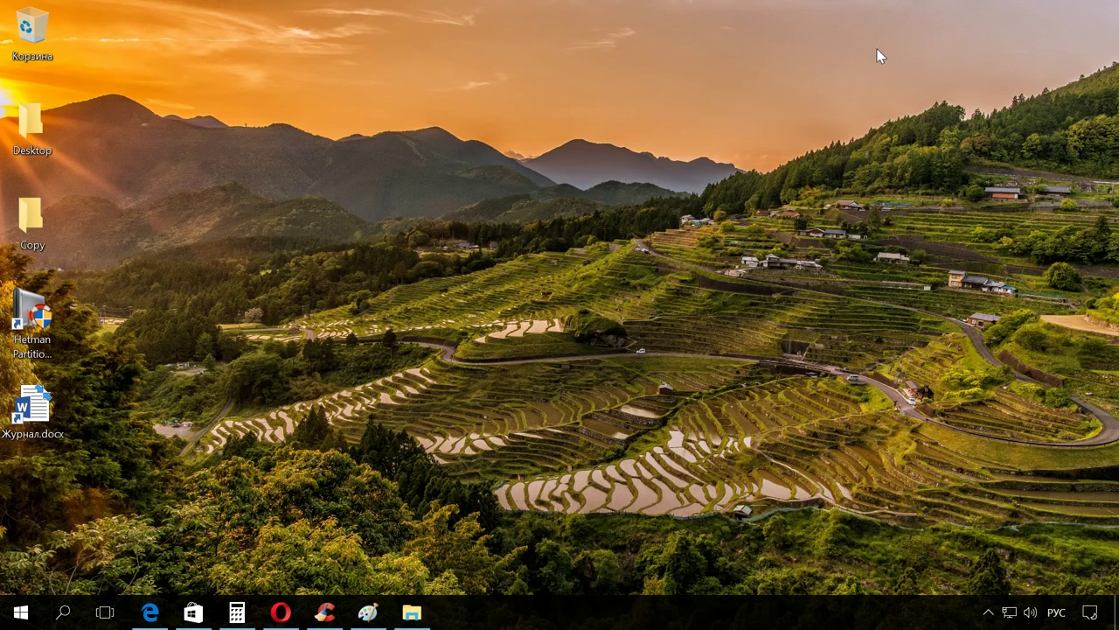
Step: Open Этот компьютер in File Explorer, go up to the parent level Рабочий стол, and close the window
key("super+e")
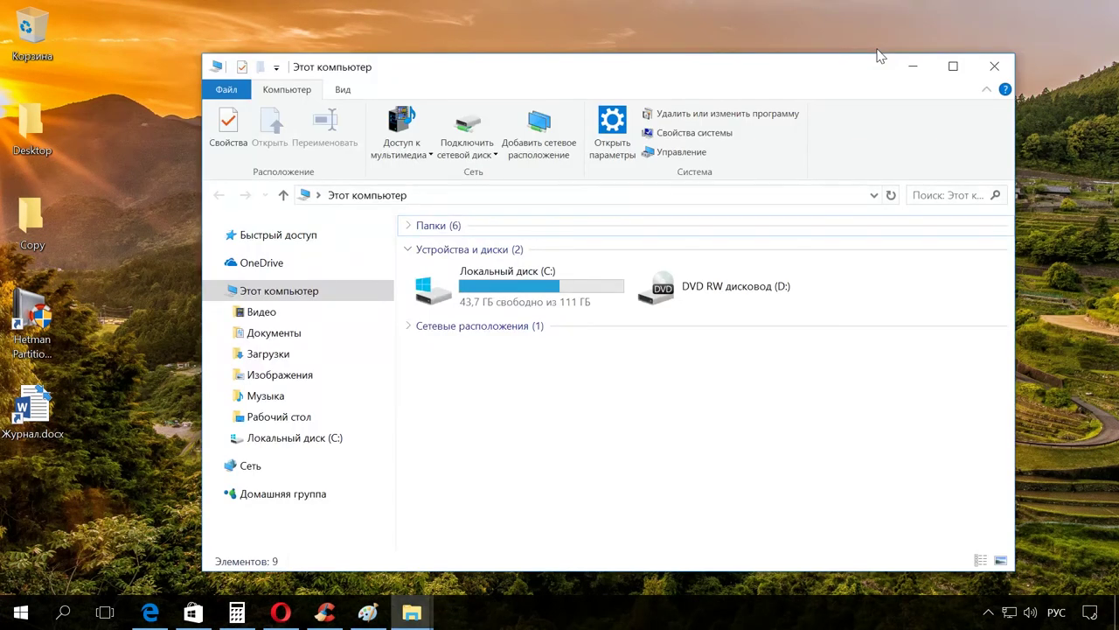
key("BackSpace")
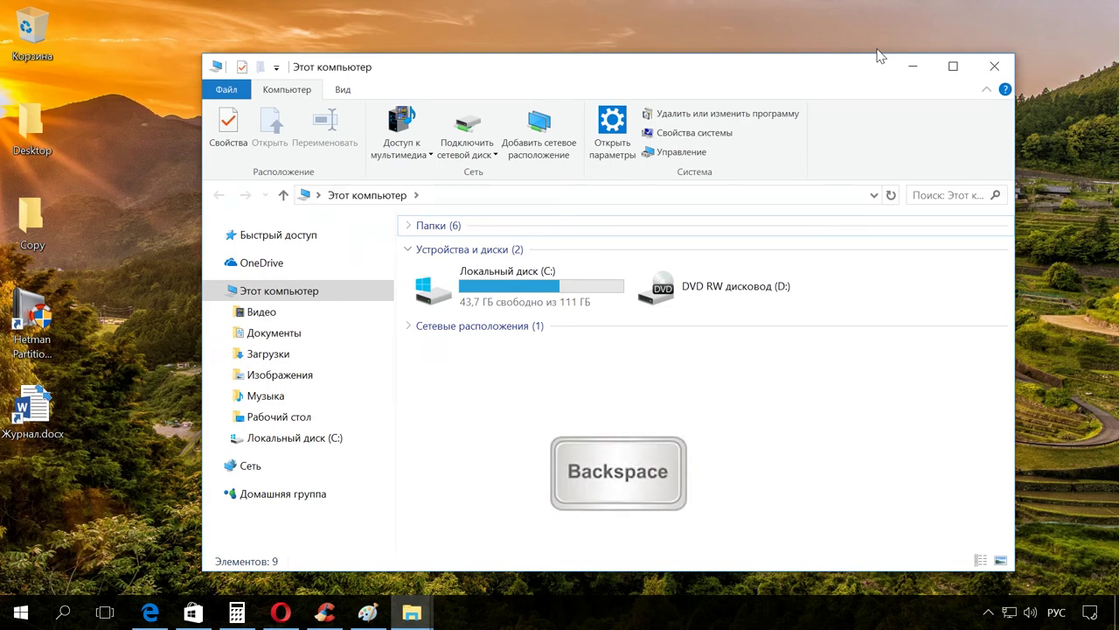
key("BackSpace")
key("BackSpace")
key("BackSpace")
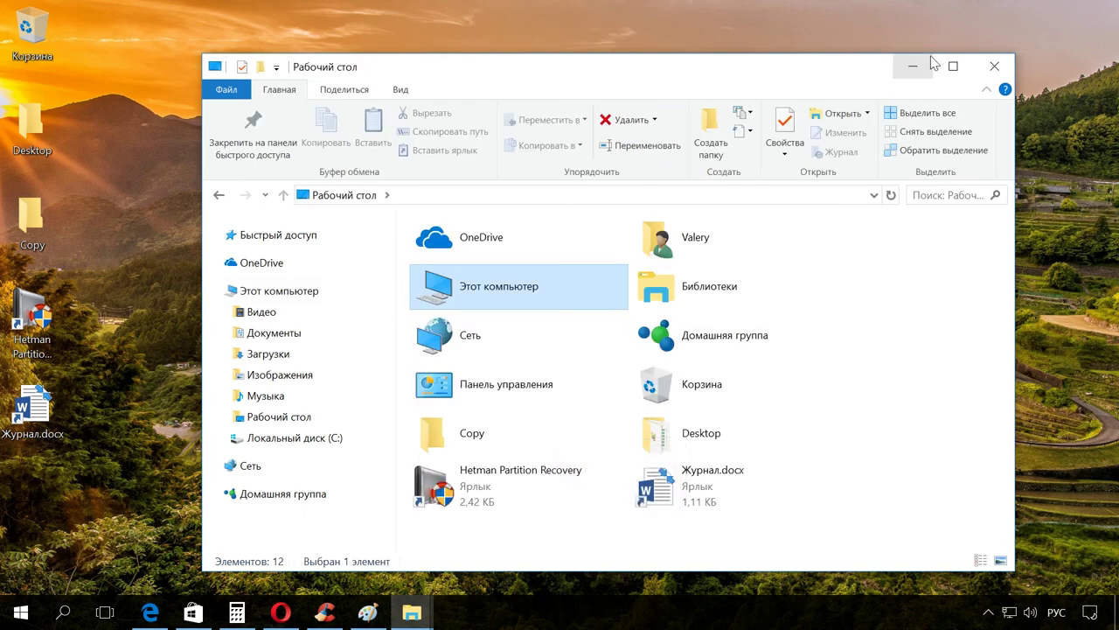
left_click(992, 68)
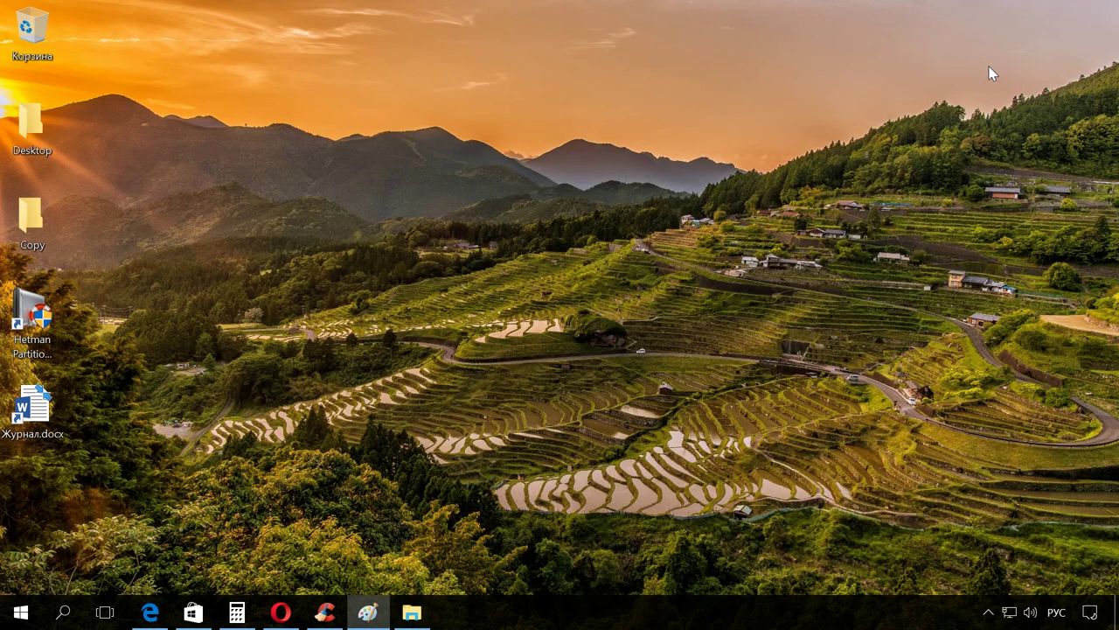
Step: Put the name of the Журнал.docx shortcut on the desktop into editing and accept it without changes
left_click(42, 398)
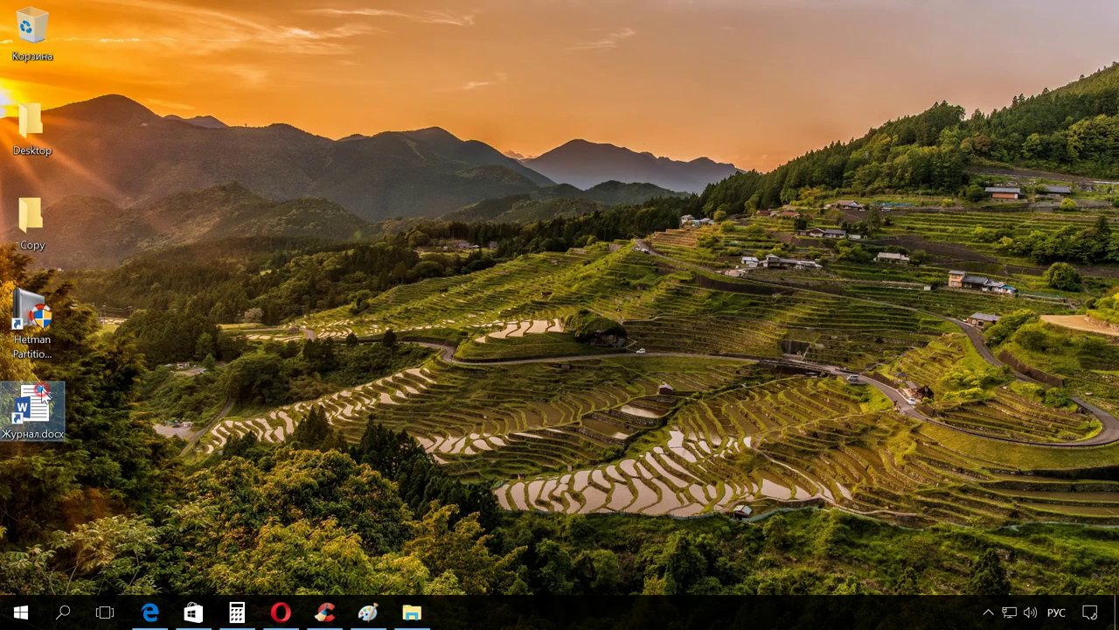
key("F2")
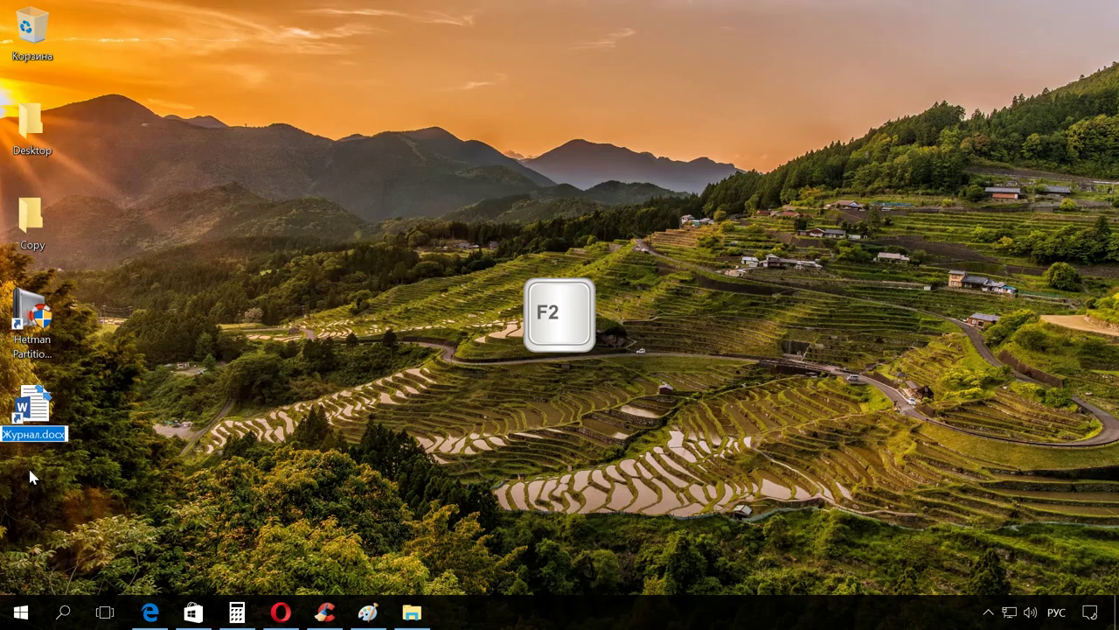
key("Right")
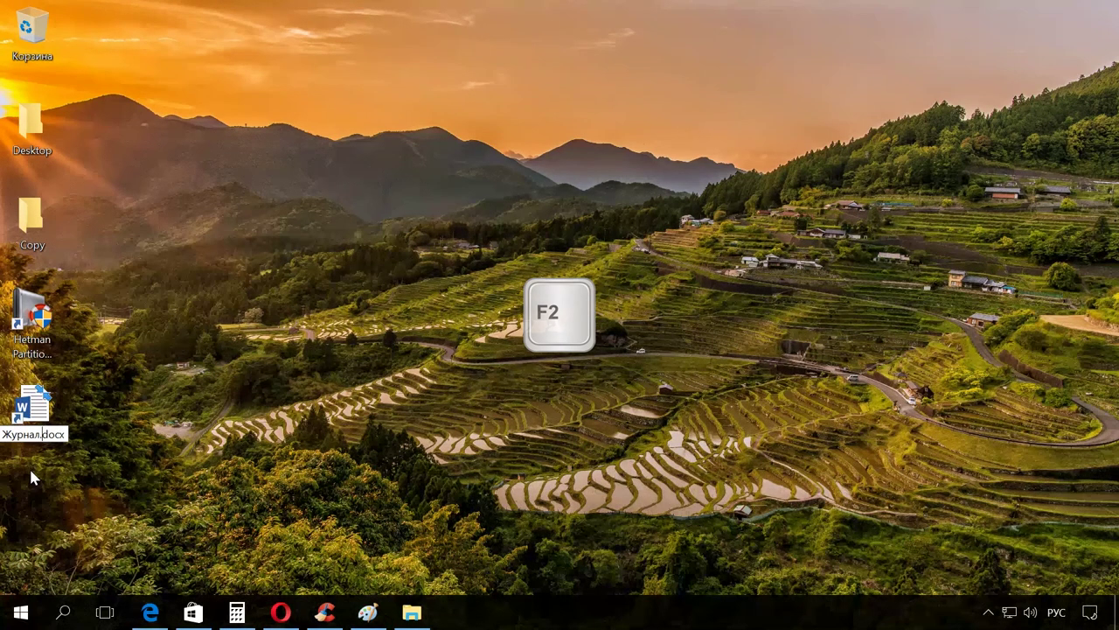
key("Return")
Step: Open Этот компьютер in File Explorer, expand it to full screen, and return it to its normal window size
key("super+e")
key("F11")
key("F11")
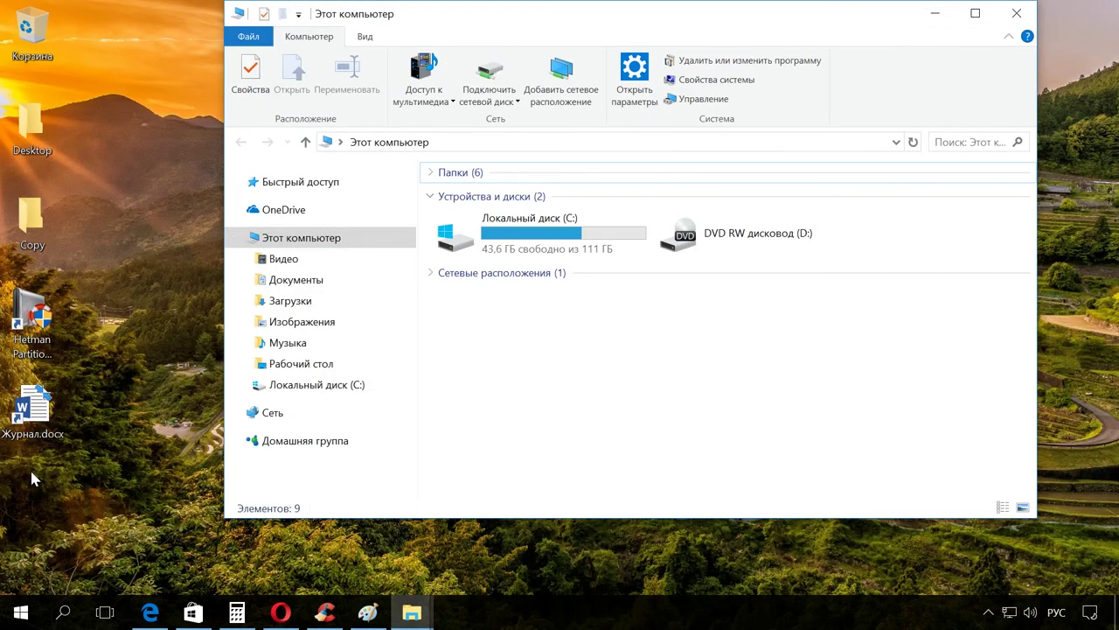
Step: Enter найти as a search query in Этот компьютер, clear it, and close the File Explorer window
key("ctrl+f")
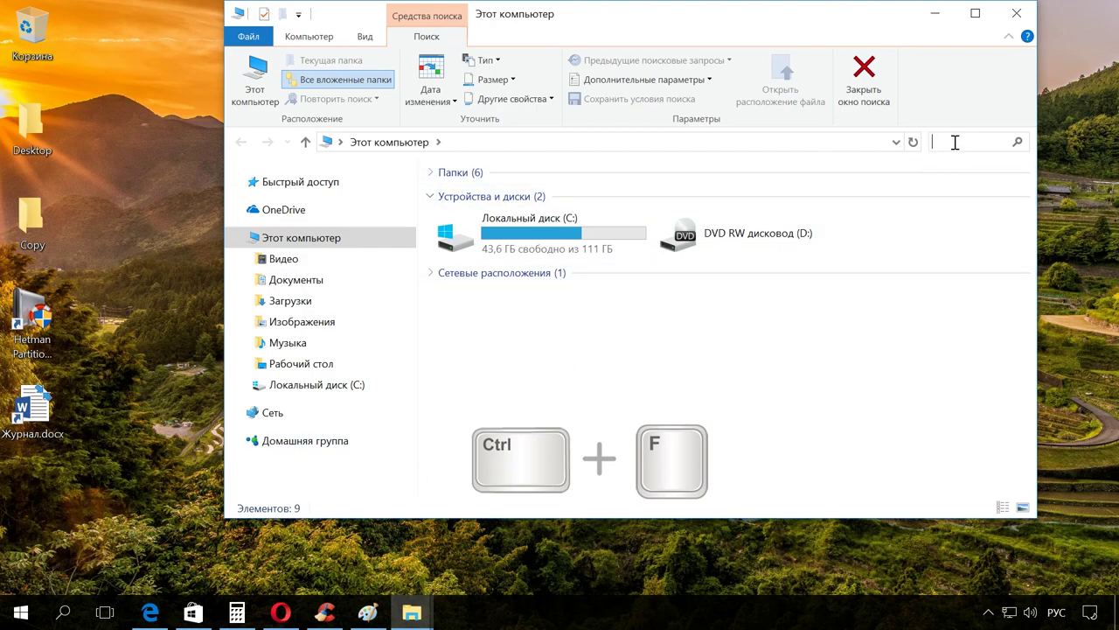
type("найти")
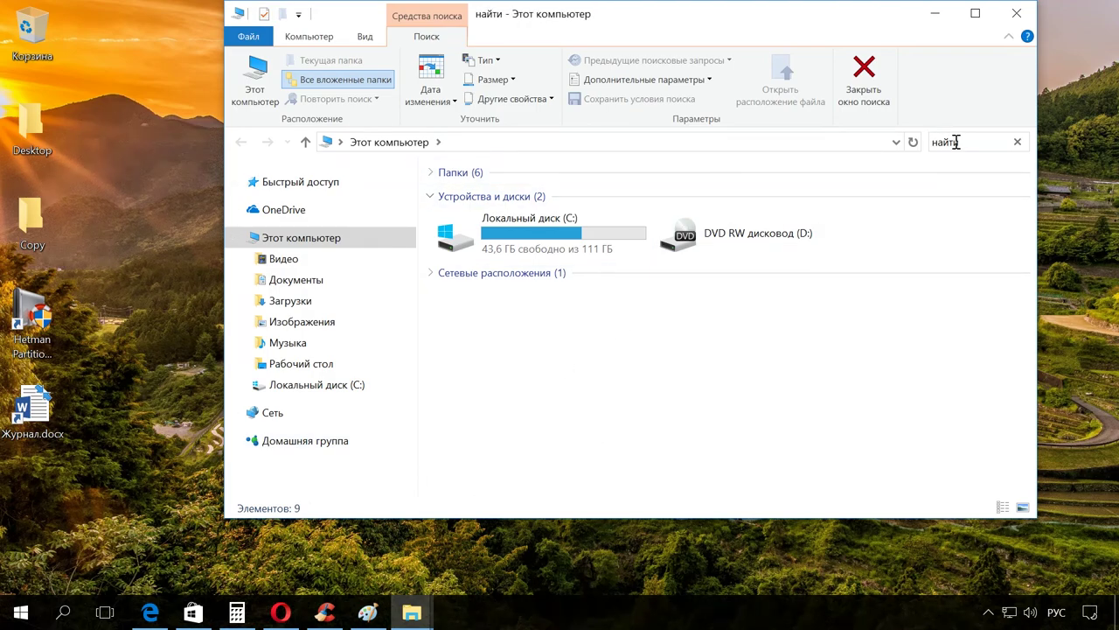
double_click(957, 141)
key("BackSpace")
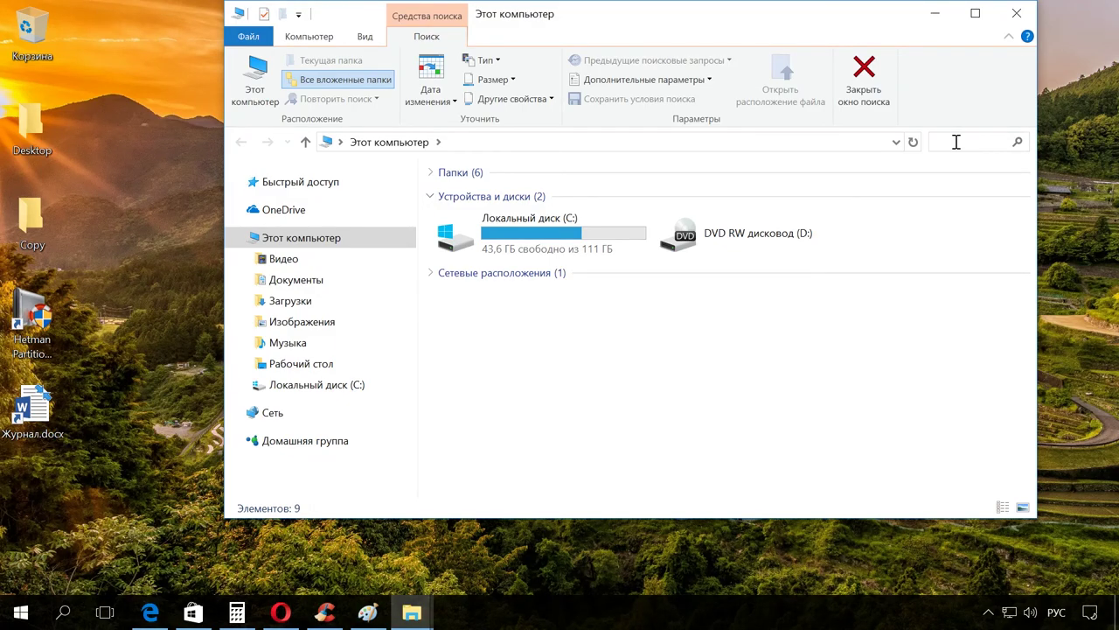
left_click(1017, 12)
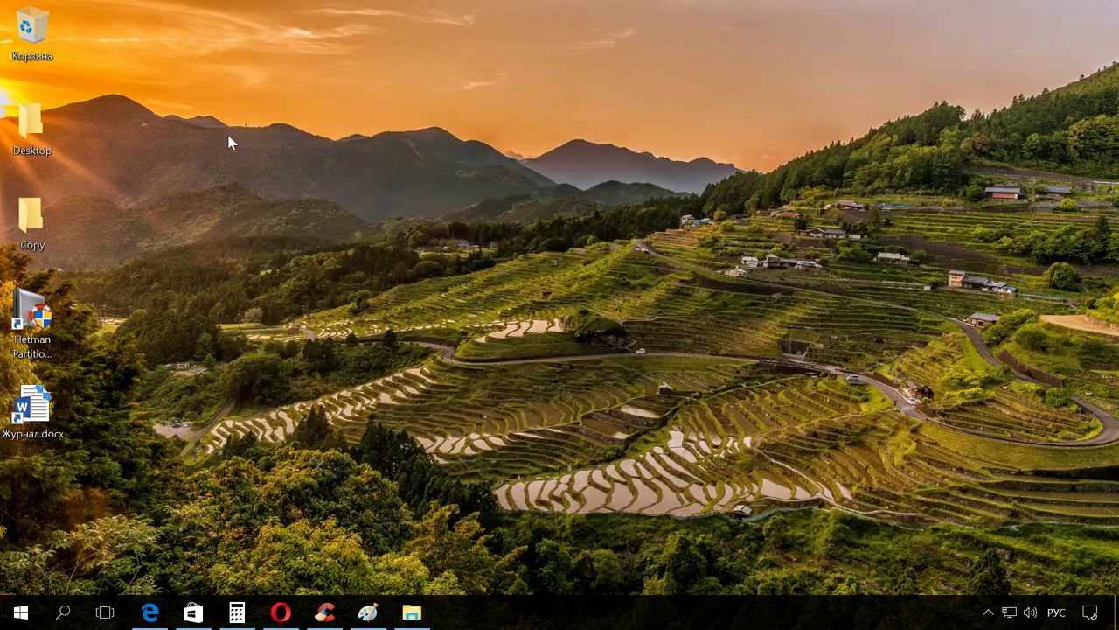
Step: Open the Desktop folder, extend the selection from the 104-standard-keyboard-keys folder downward over the files, and shrink it back to that folder
double_click(32, 122)
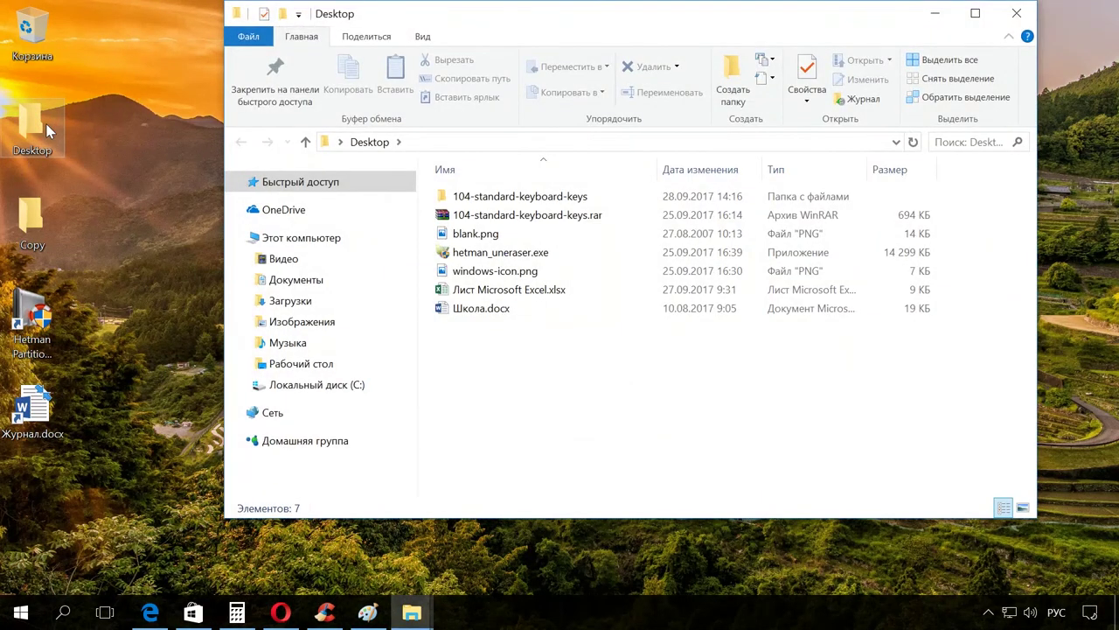
left_click(525, 198)
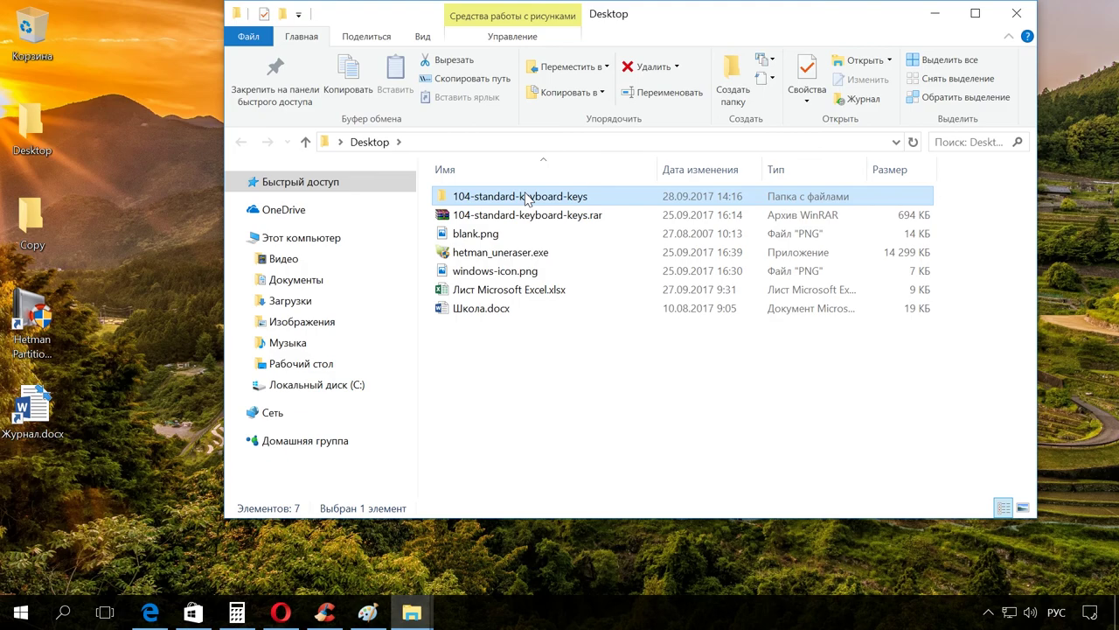
key("shift+Down")
key("shift+Down")
key("shift+Down")
key("shift+Down")
key("shift+Down")
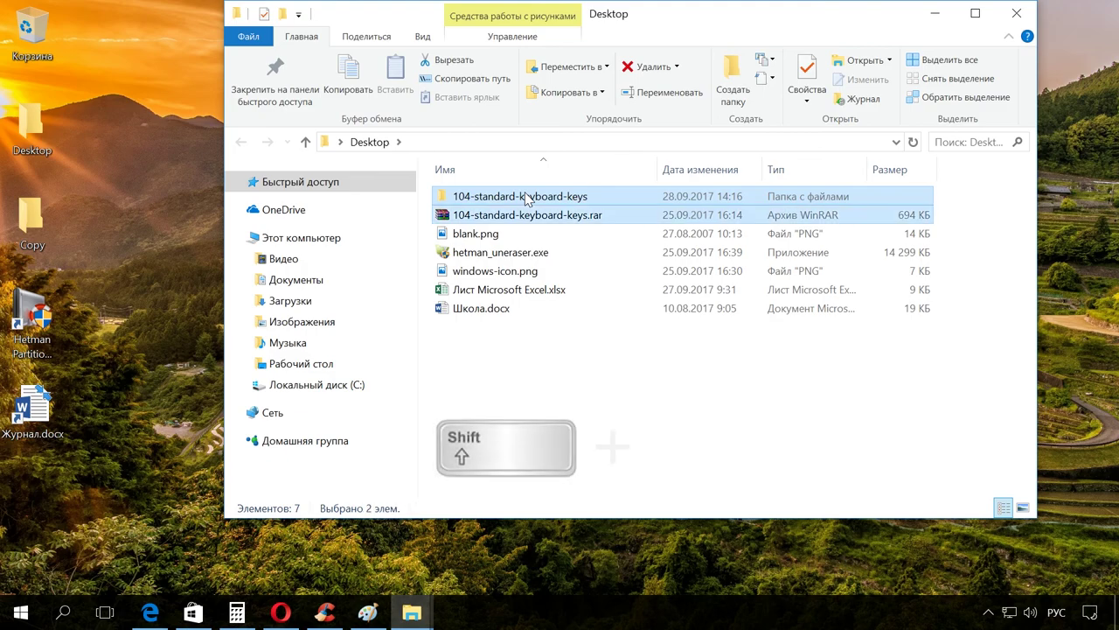
key("shift+Down")
key("shift+Up")
key("shift+Up")
key("shift+Up")
key("shift+Up")
key("shift+Up")
key("shift+Up")
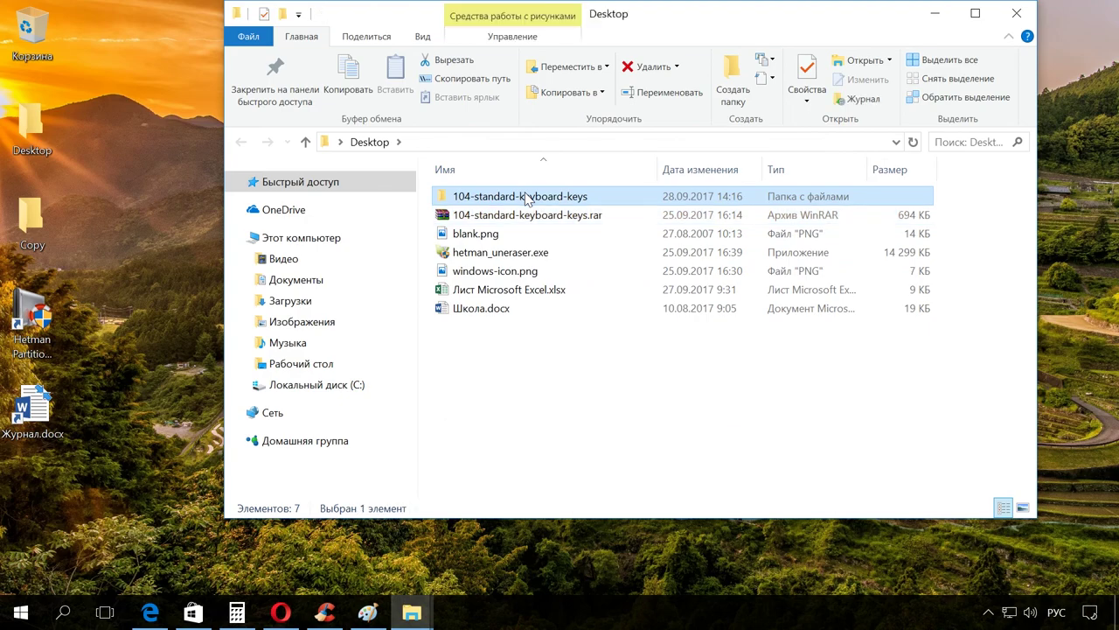
Step: Move all items from the Desktop folder into the Copy folder by cutting and pasting them
key("ctrl+a")
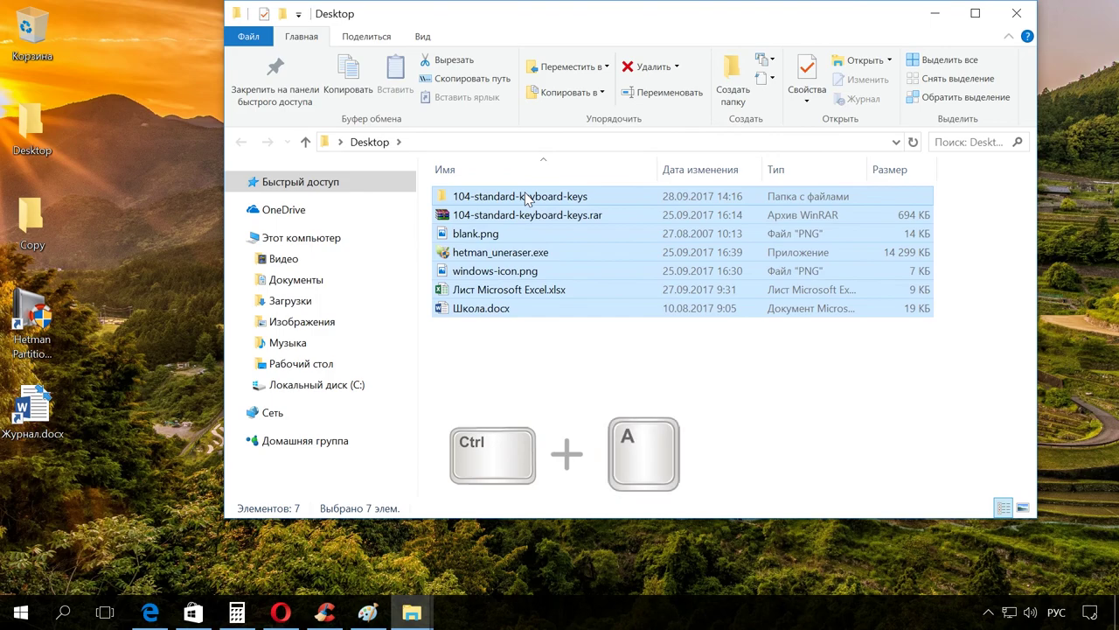
key("ctrl+c")
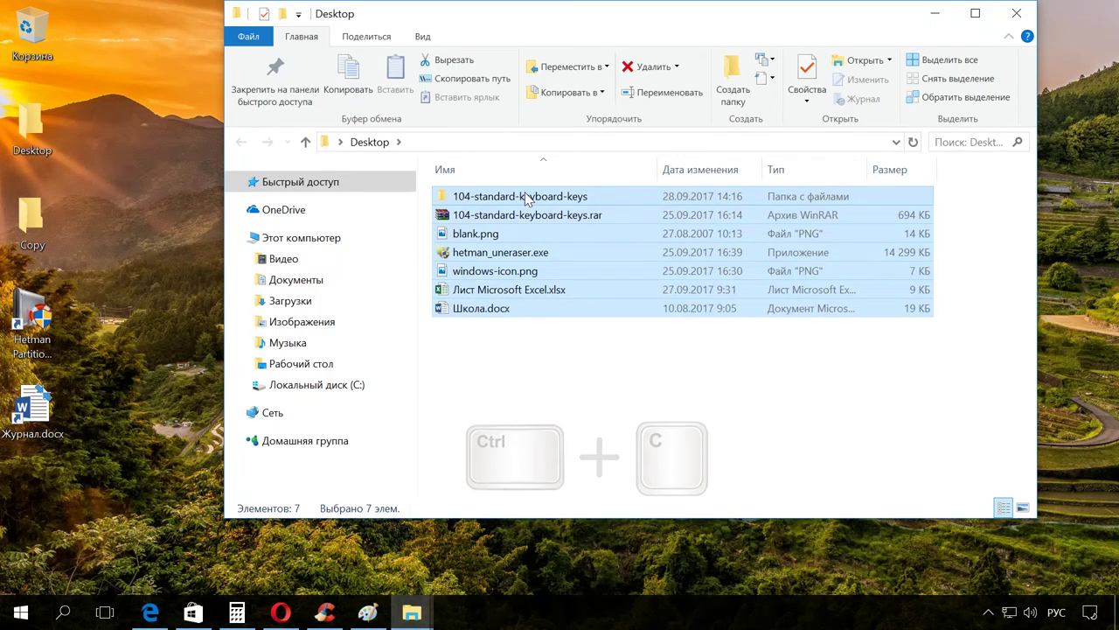
key("ctrl+x")
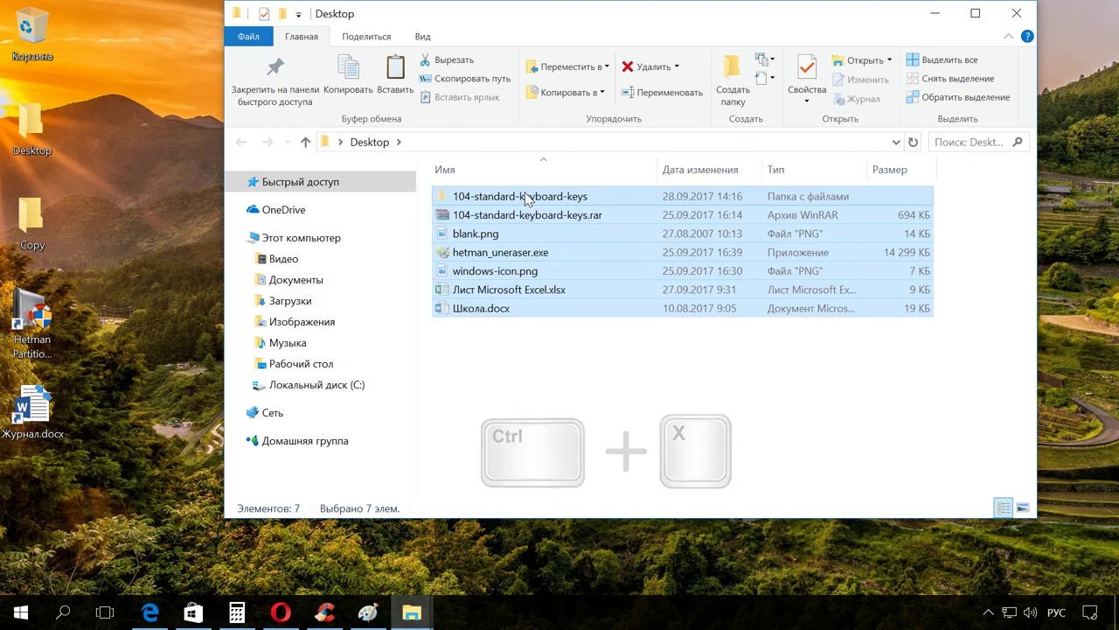
double_click(33, 213)
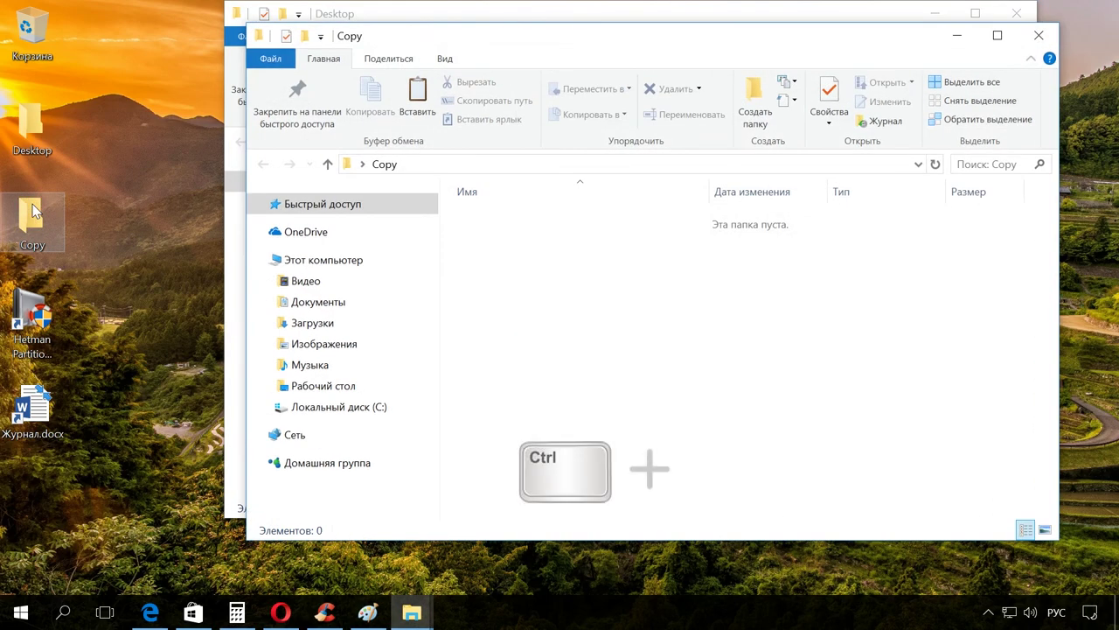
key("ctrl+v")
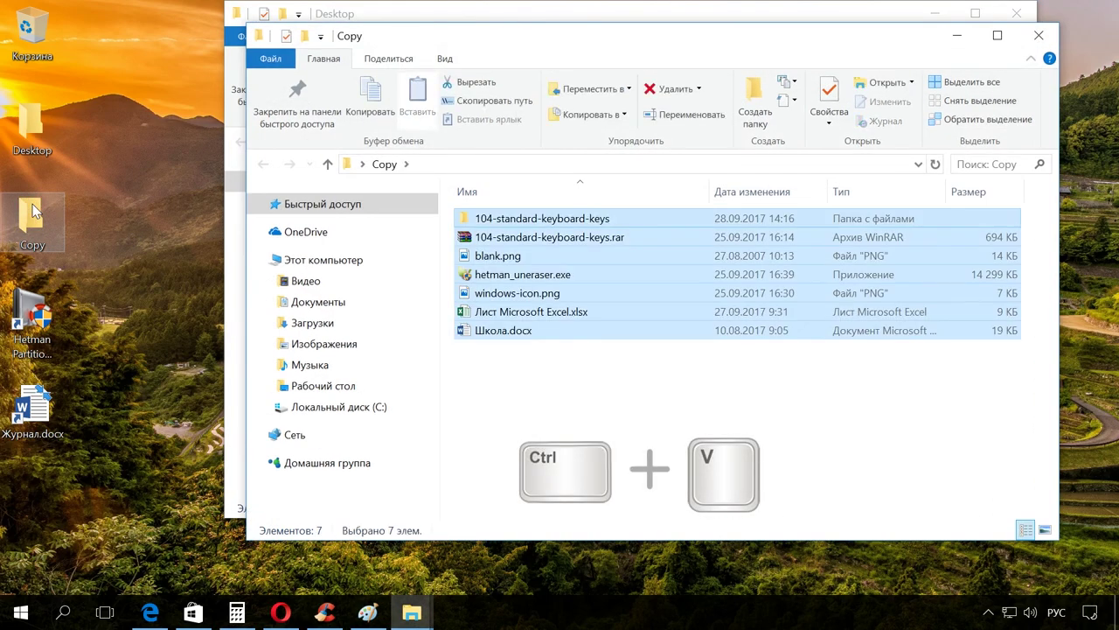
Step: Undo the move of the items into the Copy folder and close both folder windows
left_click_drag(401, 45, 639, 41)
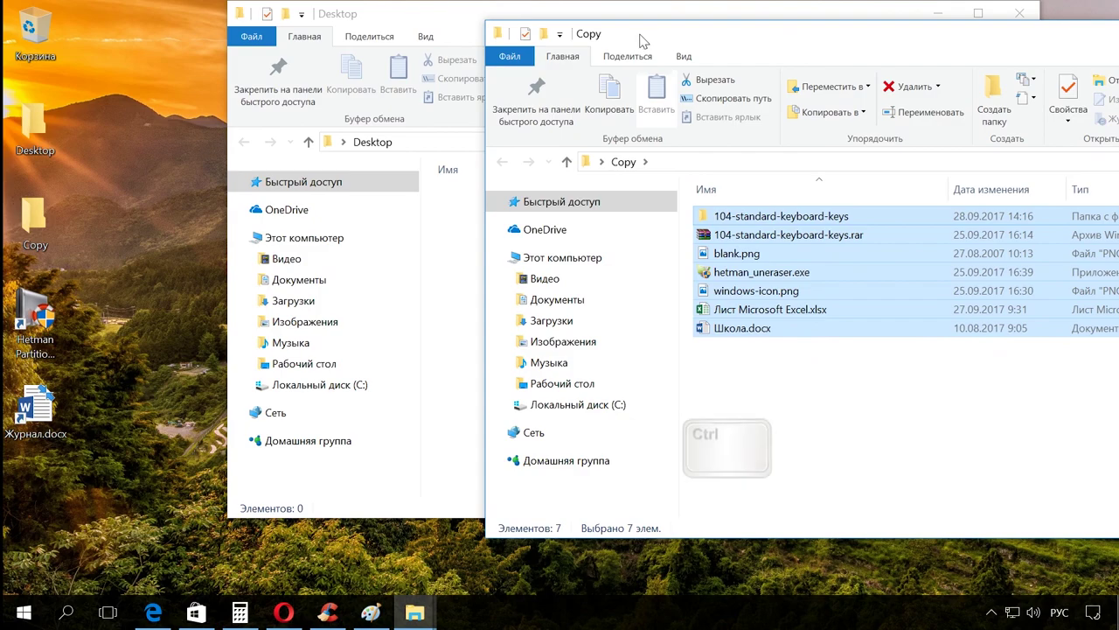
key("ctrl+z")
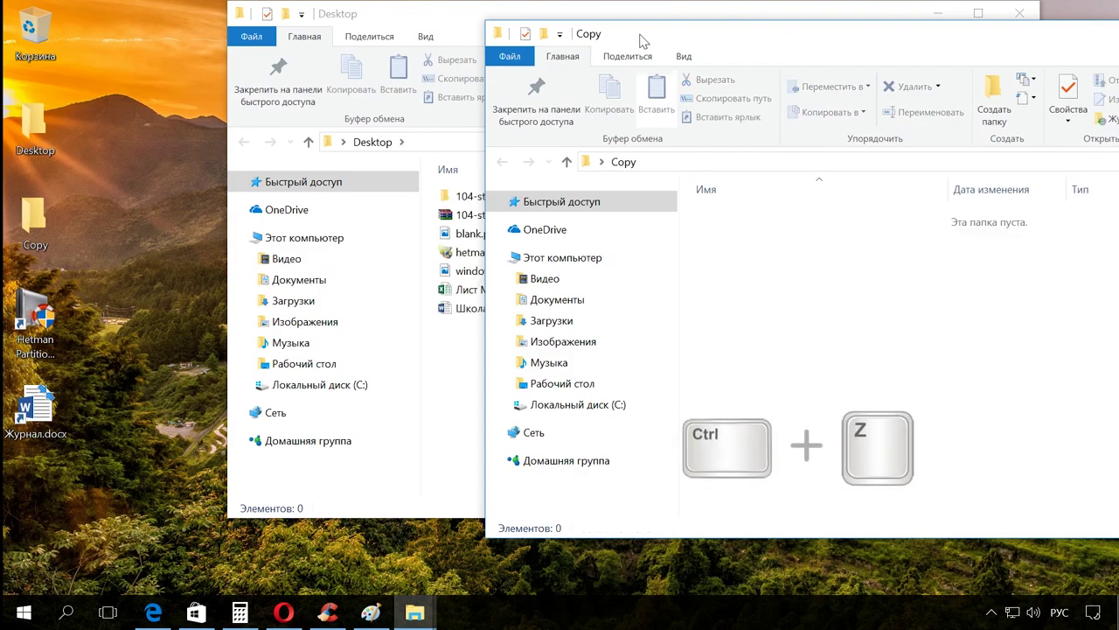
left_click_drag(962, 44, 983, 112)
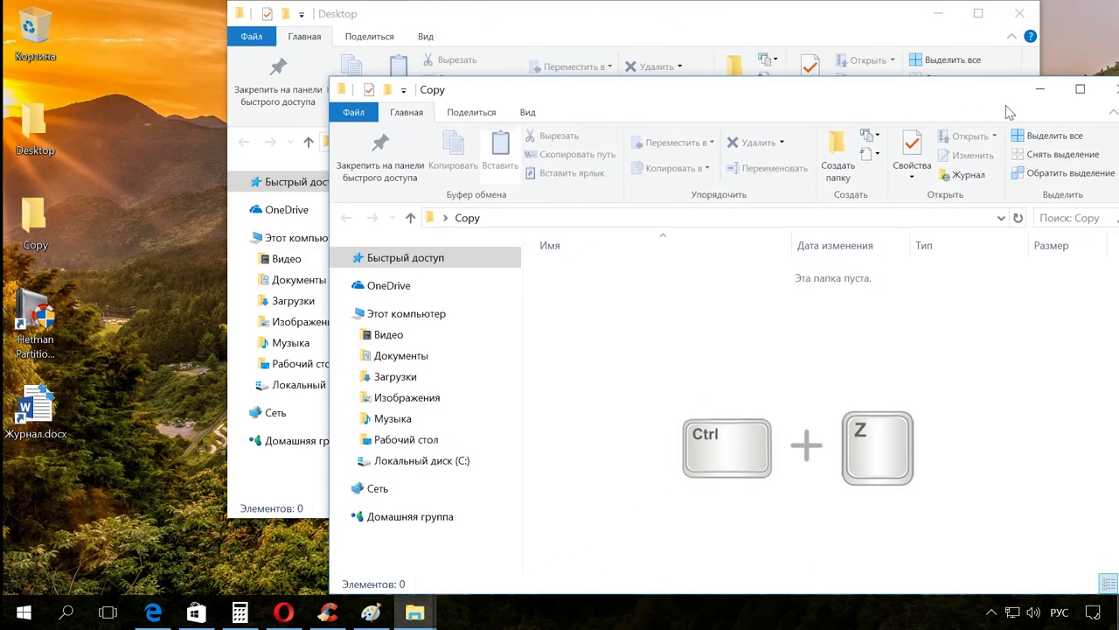
left_click(1111, 89)
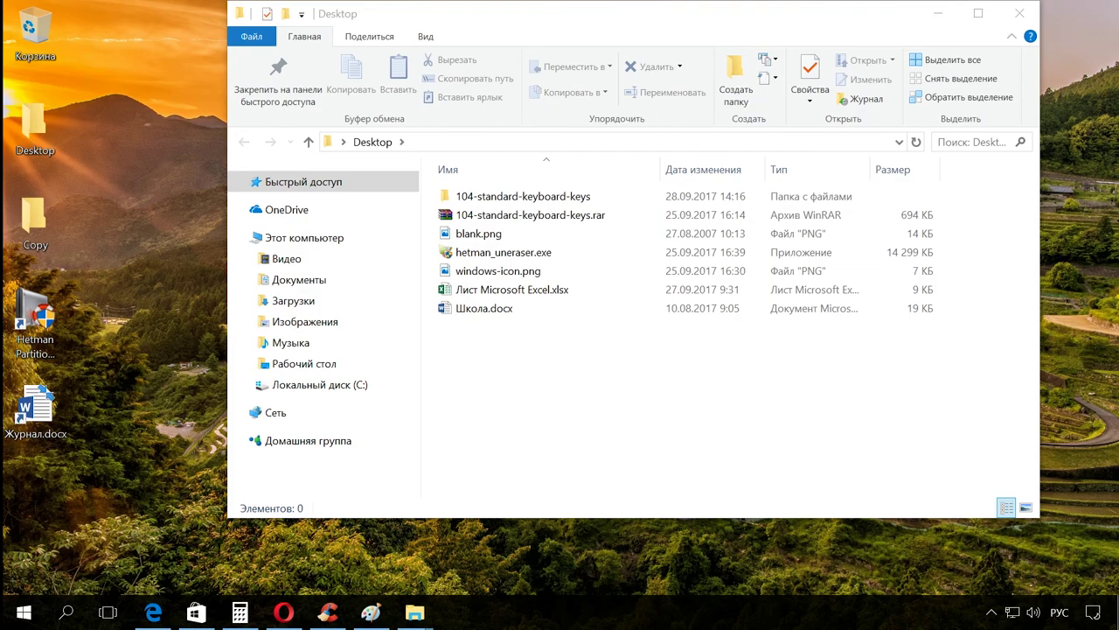
left_click(1019, 16)
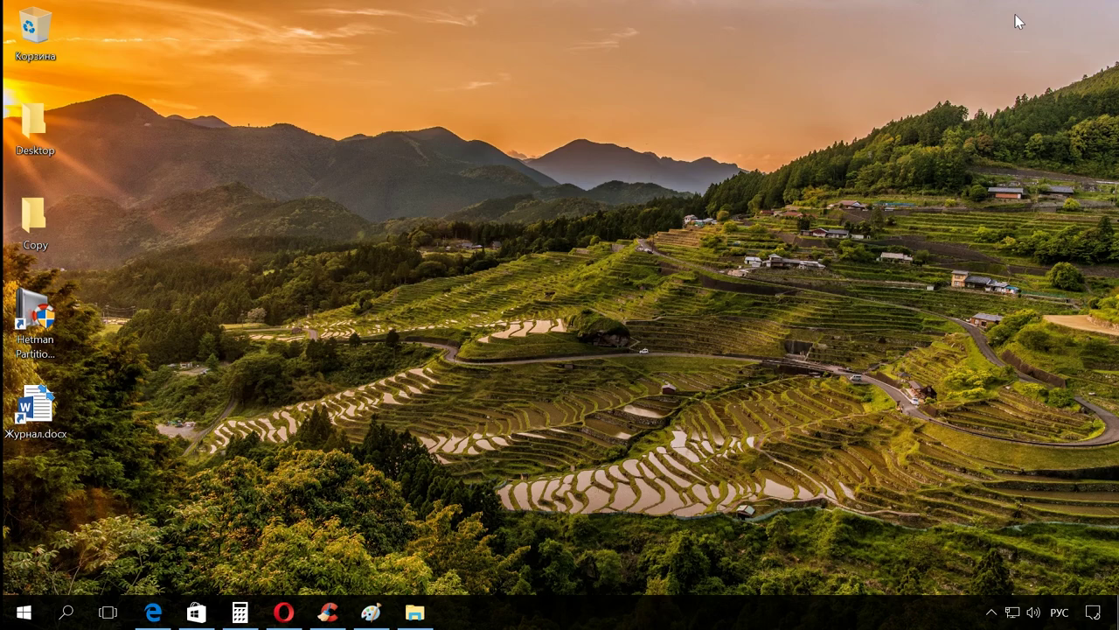
Step: Switch the input language back and forth between Русский and Английский (США), ending on Русский
key("ctrl+shift")
key("alt+shift")
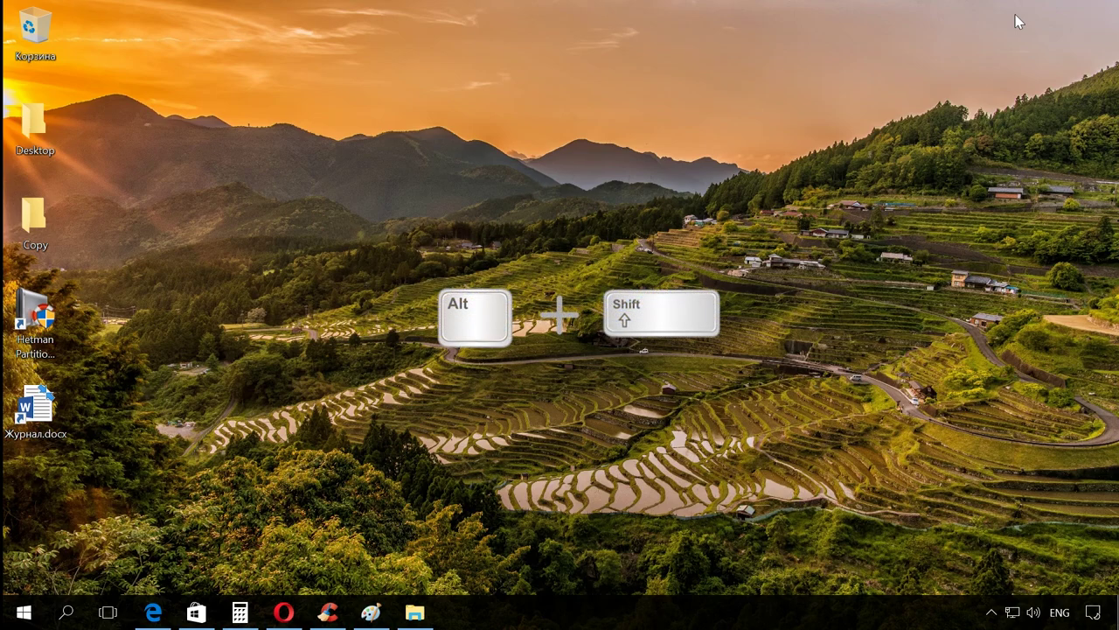
key("alt+shift")
key("super+space")
key("super+space")
key("super+space")
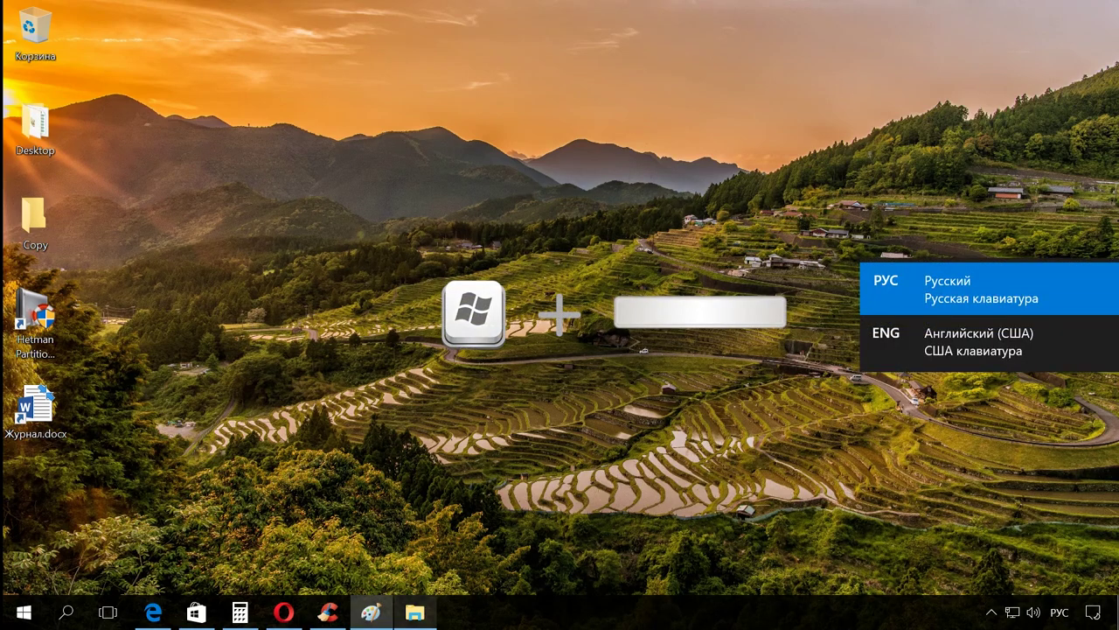
key("super+space")
key("super+space")
key("super+space")
key("super+space")
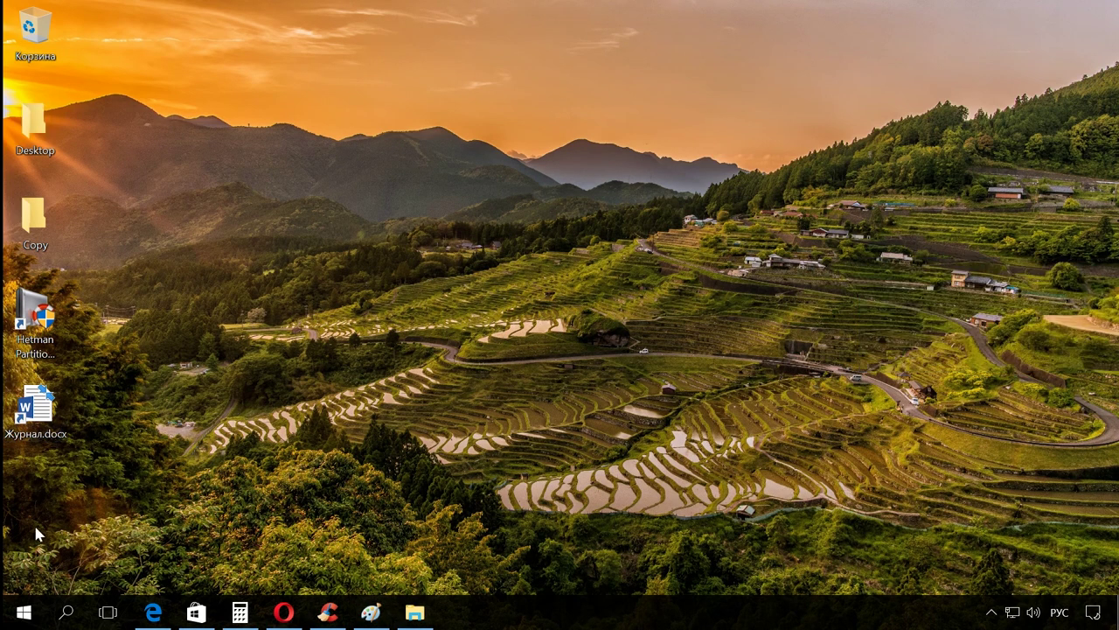
Step: Find Панель управления with the Windows search and open its Язык settings
left_click(67, 613)
type("панель")
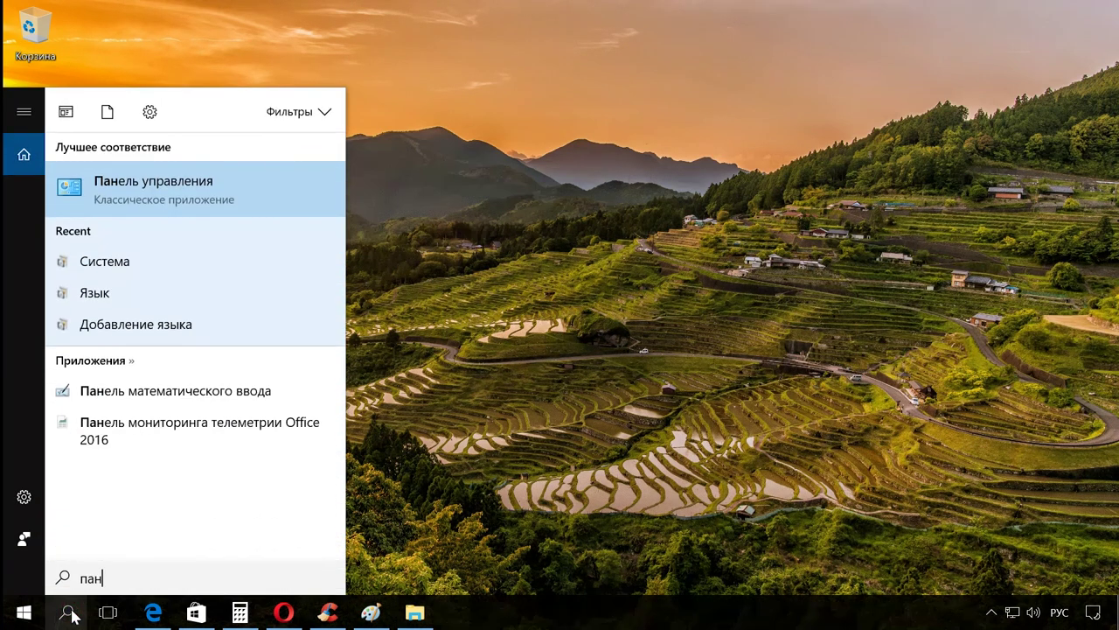
left_click(140, 201)
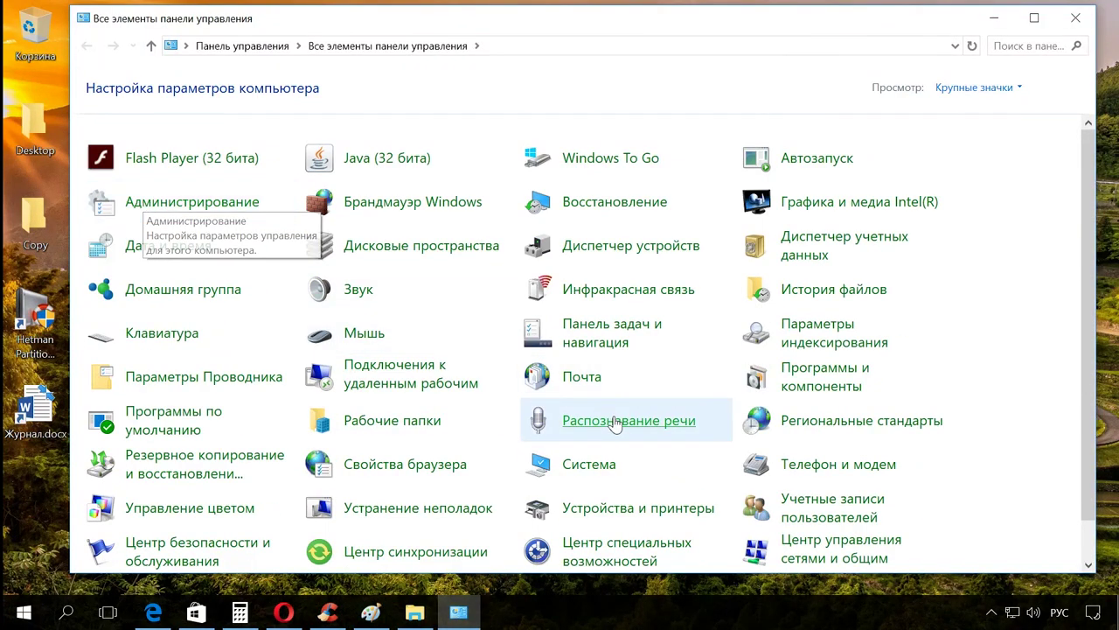
scroll(630, 420, "down", 1)
left_click(814, 548)
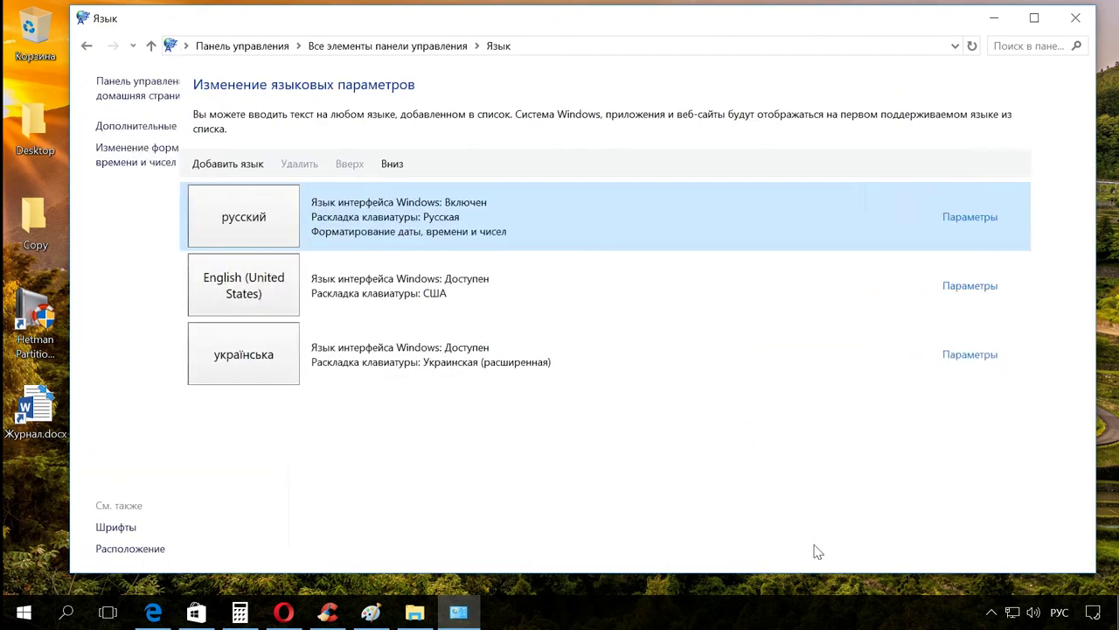
Step: Open the language bar key combination settings from the additional language parameters and show Переключение клавиатуры
left_click(218, 129)
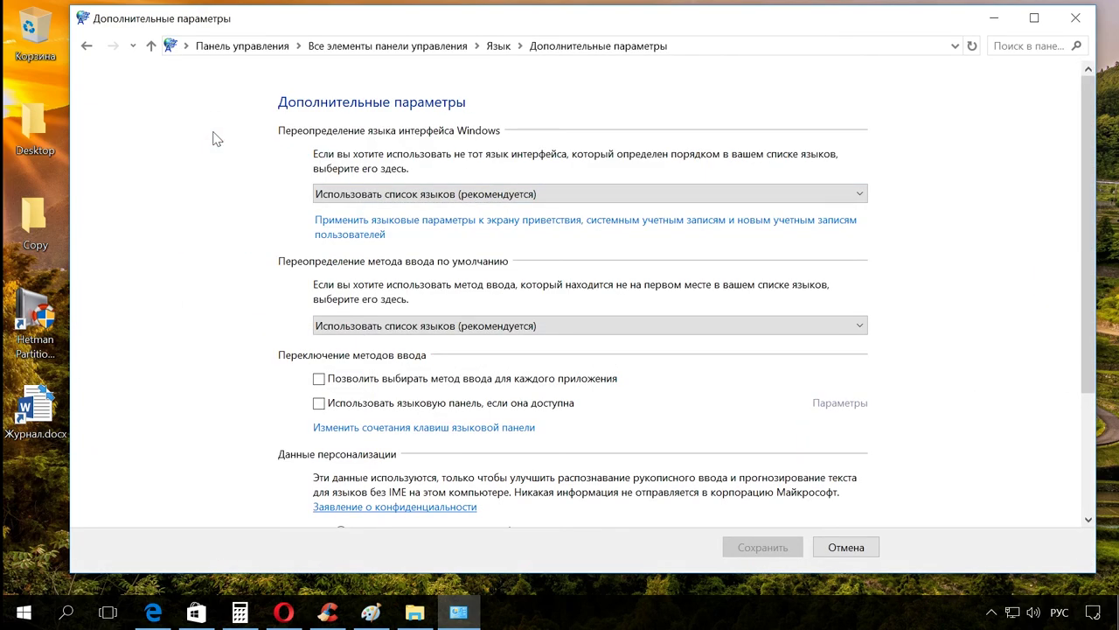
left_click(358, 352)
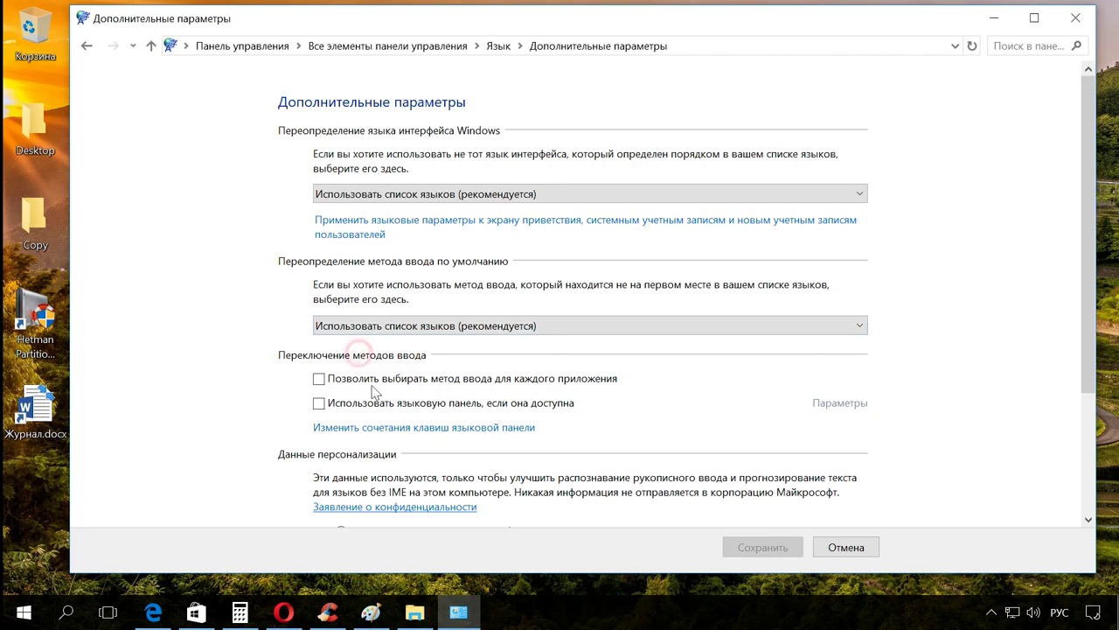
left_click(466, 429)
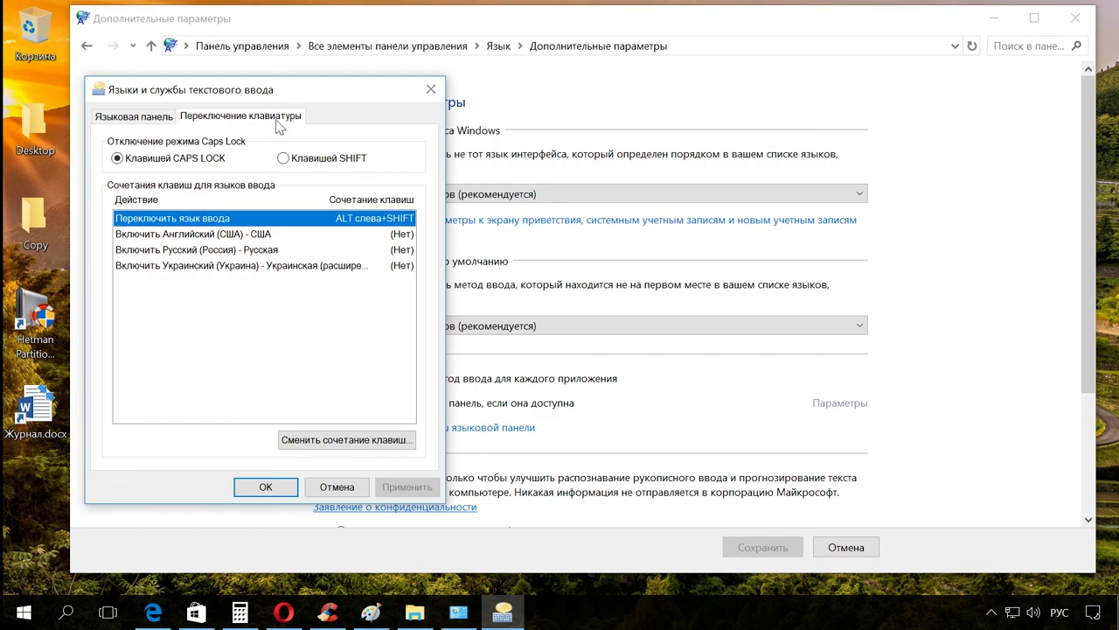
Step: Set the key combination for Переключить язык ввода to CTRL + SHIFT, apply it, and close the language settings
left_click(212, 221)
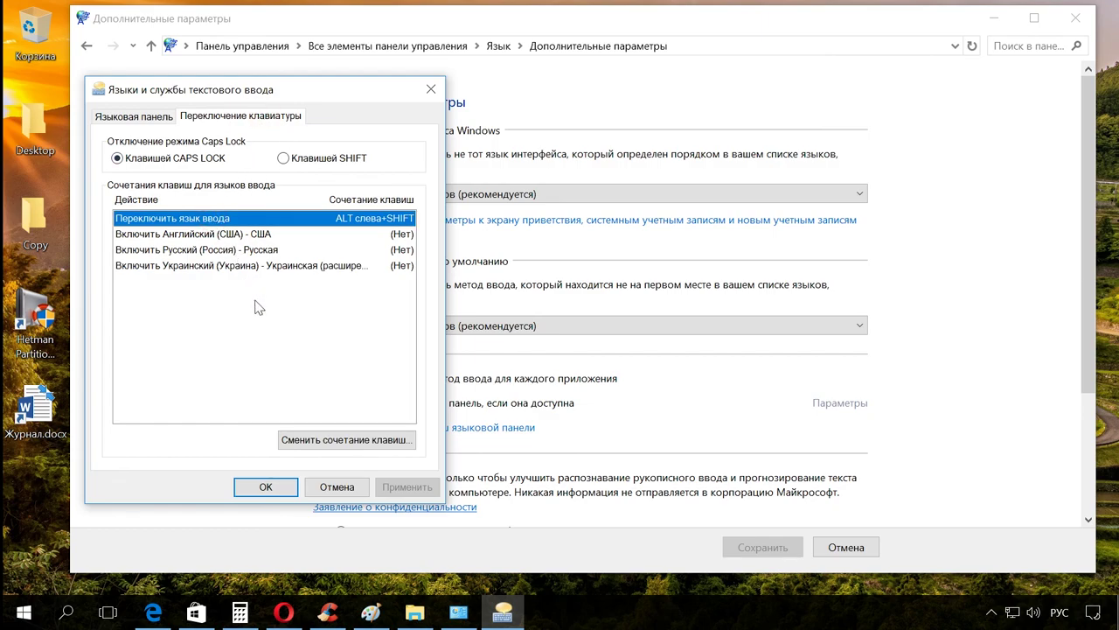
left_click(344, 441)
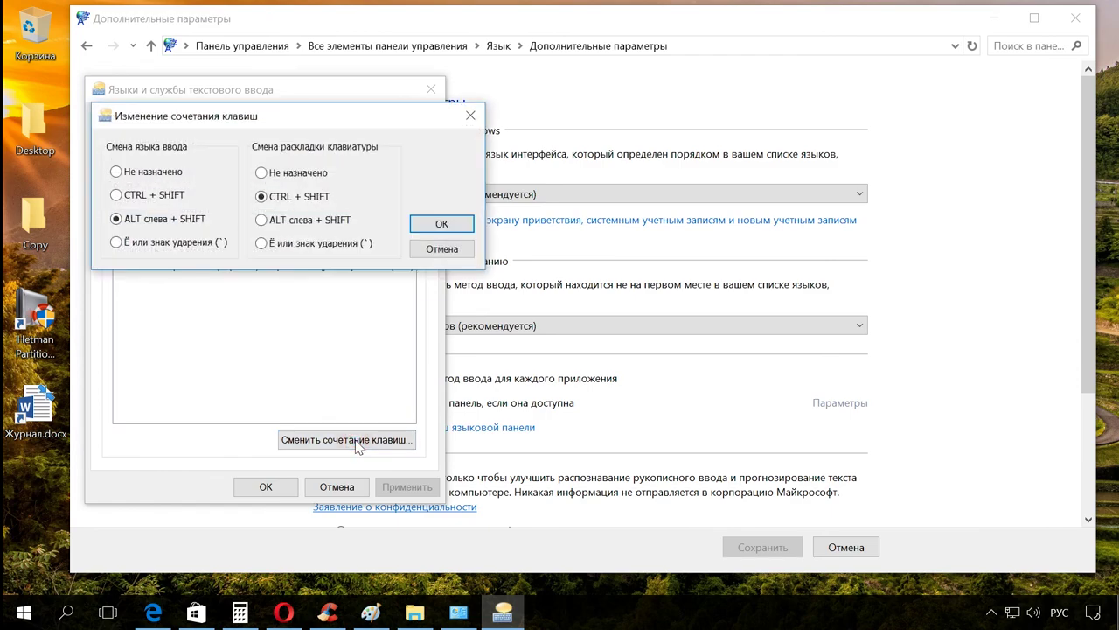
left_click(116, 195)
left_click(442, 223)
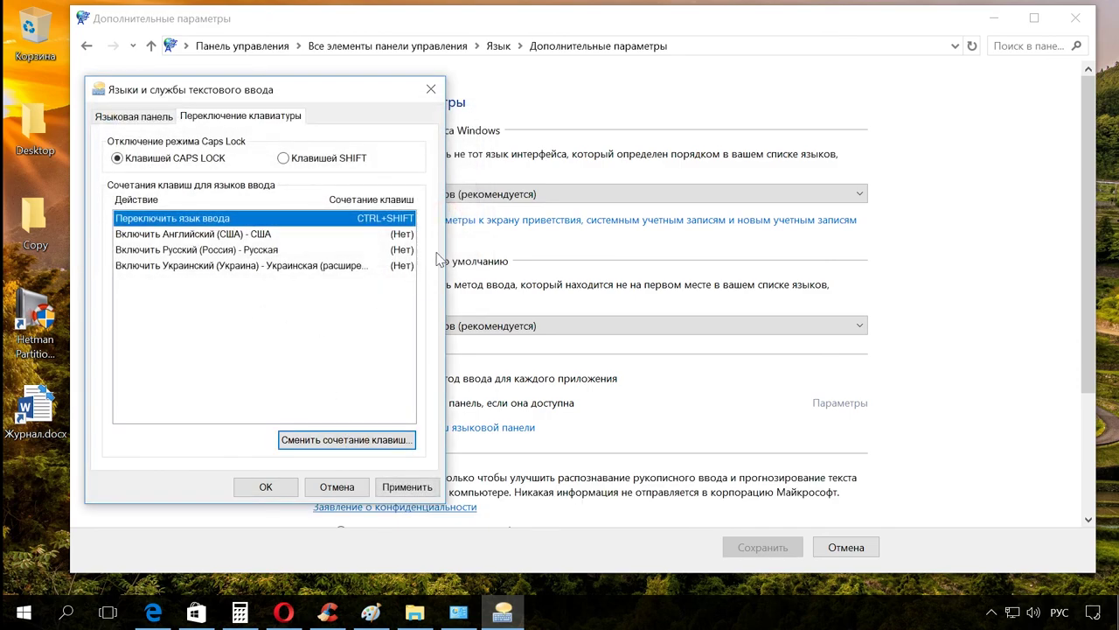
left_click(426, 494)
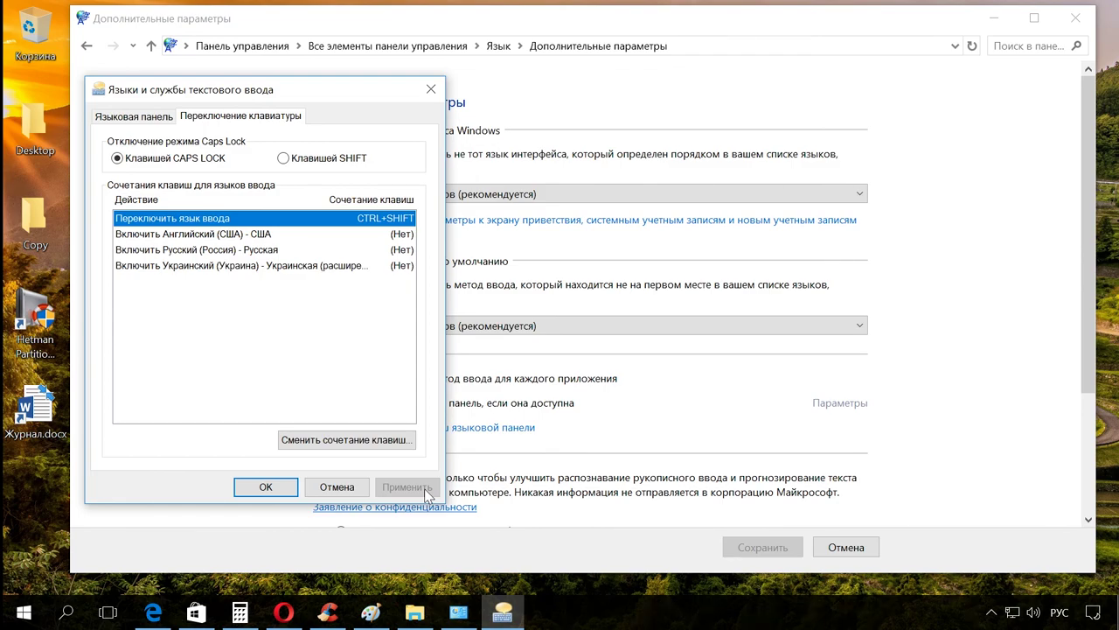
left_click(287, 490)
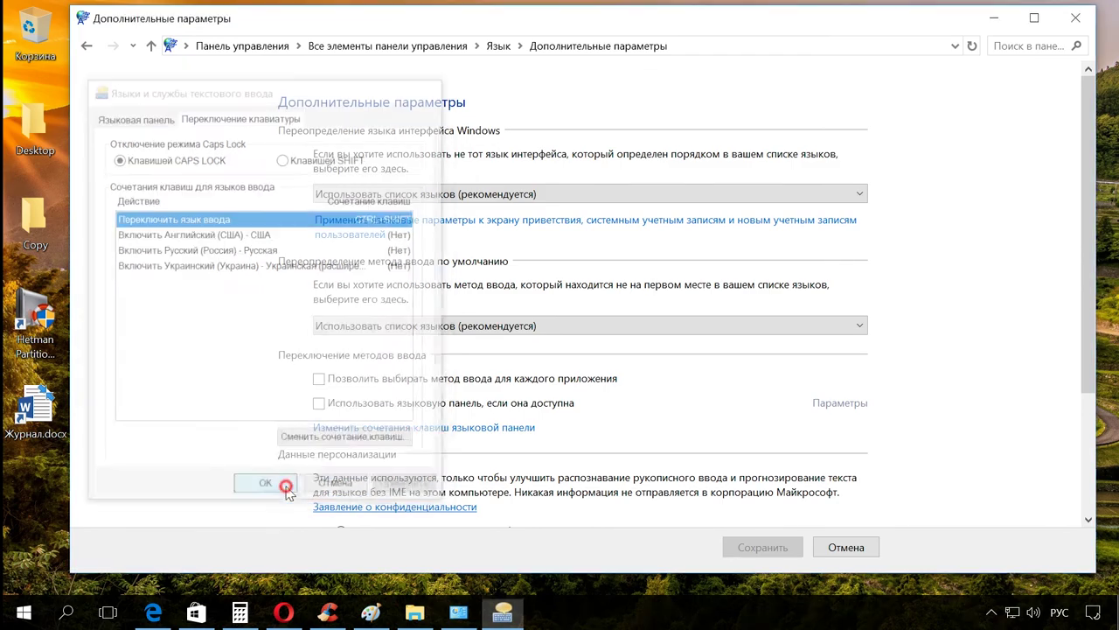
left_click(1070, 21)
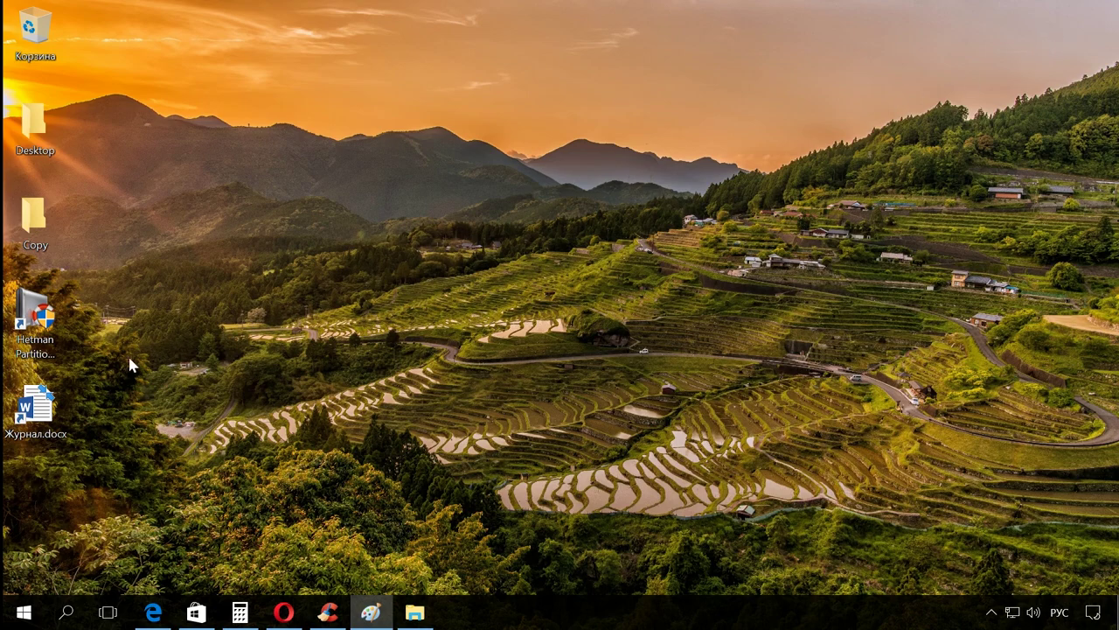
Step: Assign Ctrl + Alt + M as the quick launch combination of the Журнал.docx shortcut, and close the document once it opens in Word
right_click(46, 402)
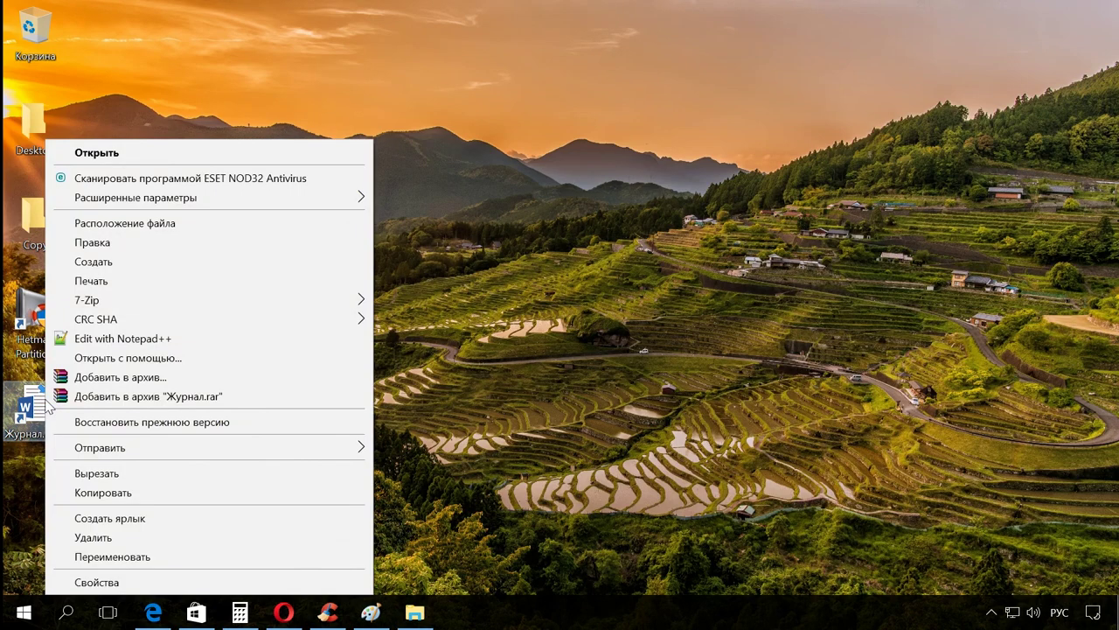
left_click(131, 581)
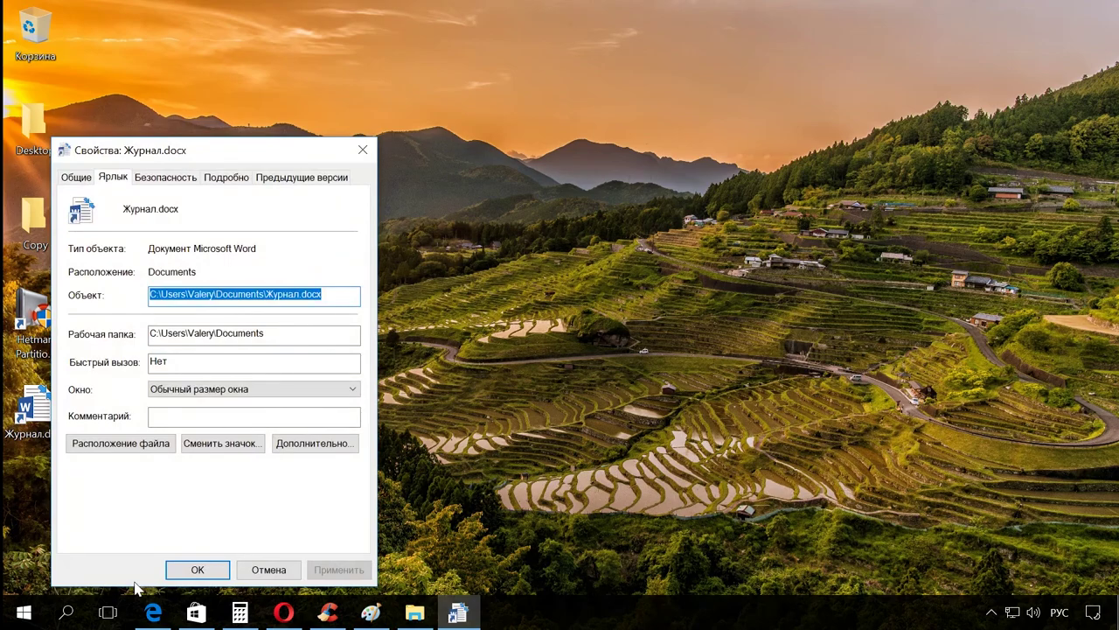
left_click(112, 177)
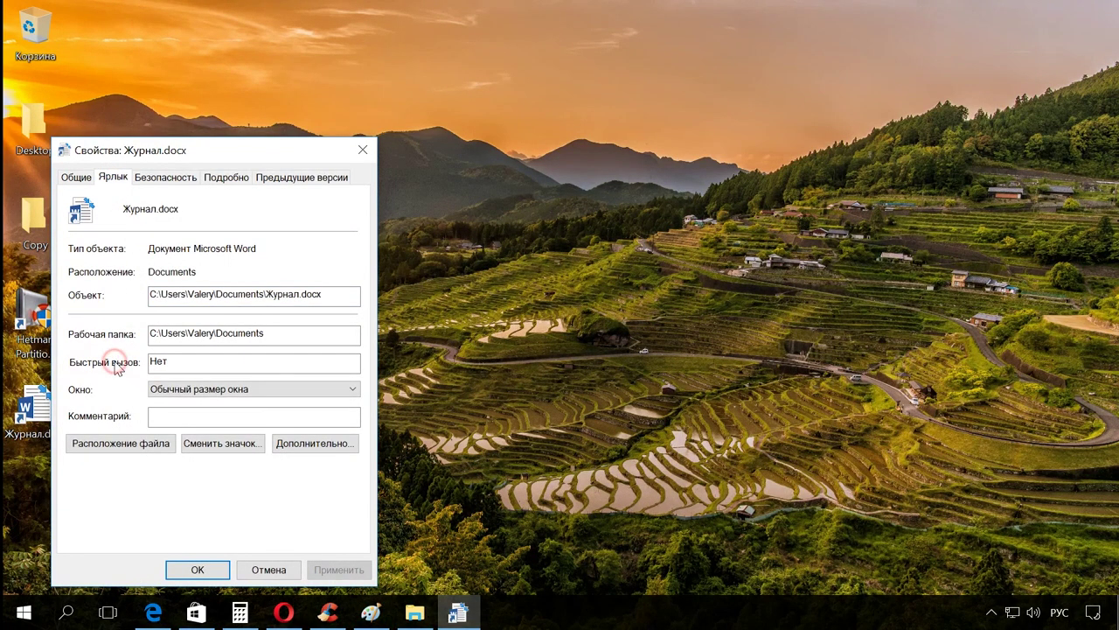
left_click(183, 364)
key("alt+shift")
key("ctrl+alt+m")
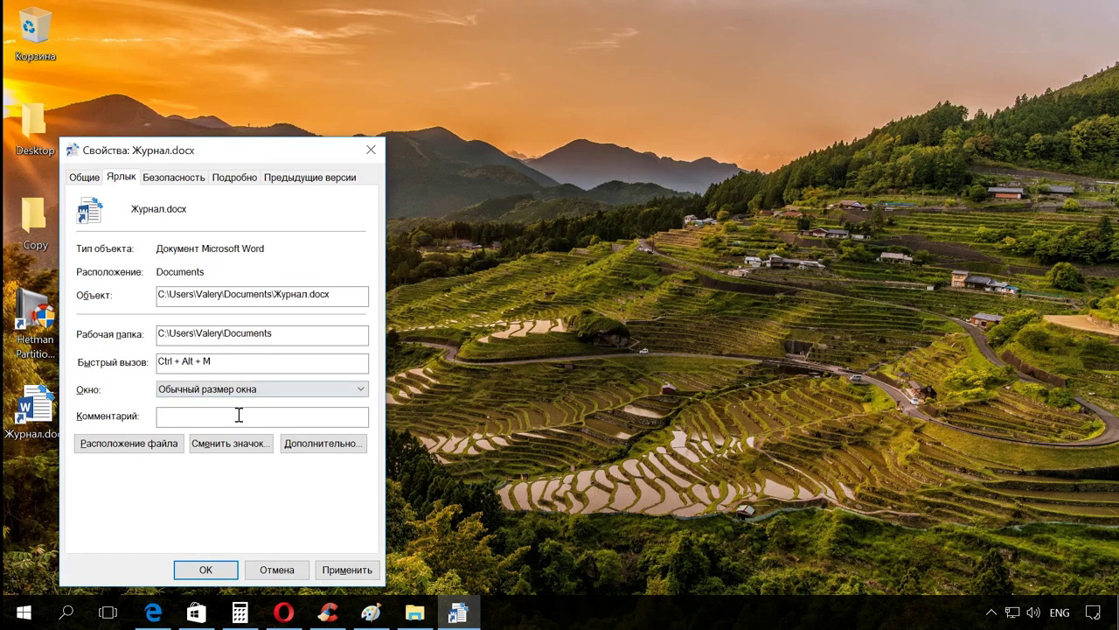
left_click(336, 570)
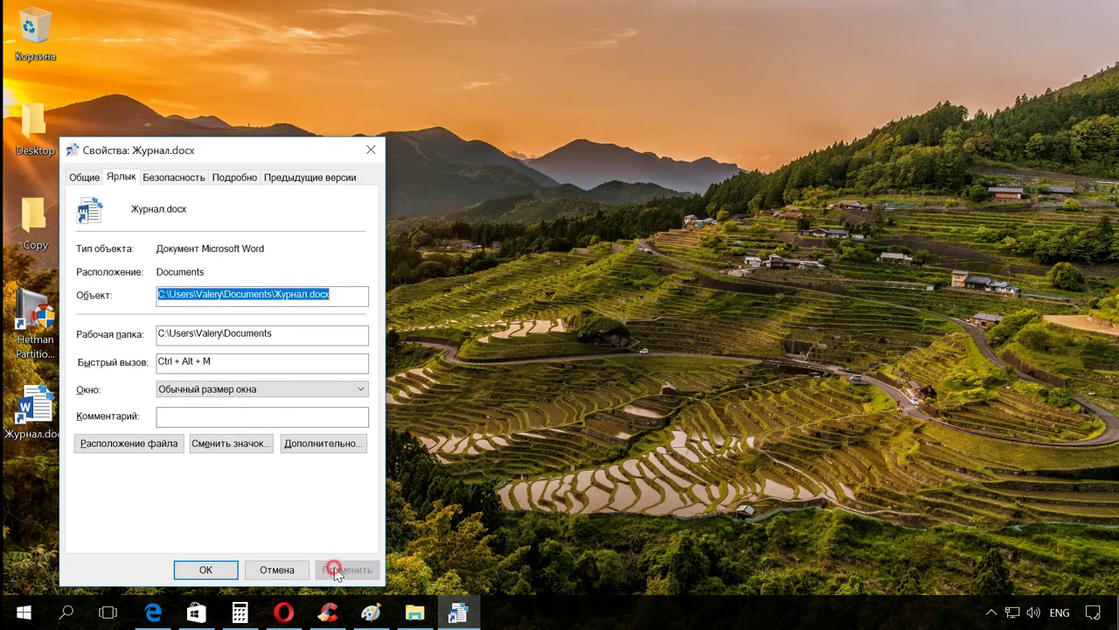
left_click(207, 570)
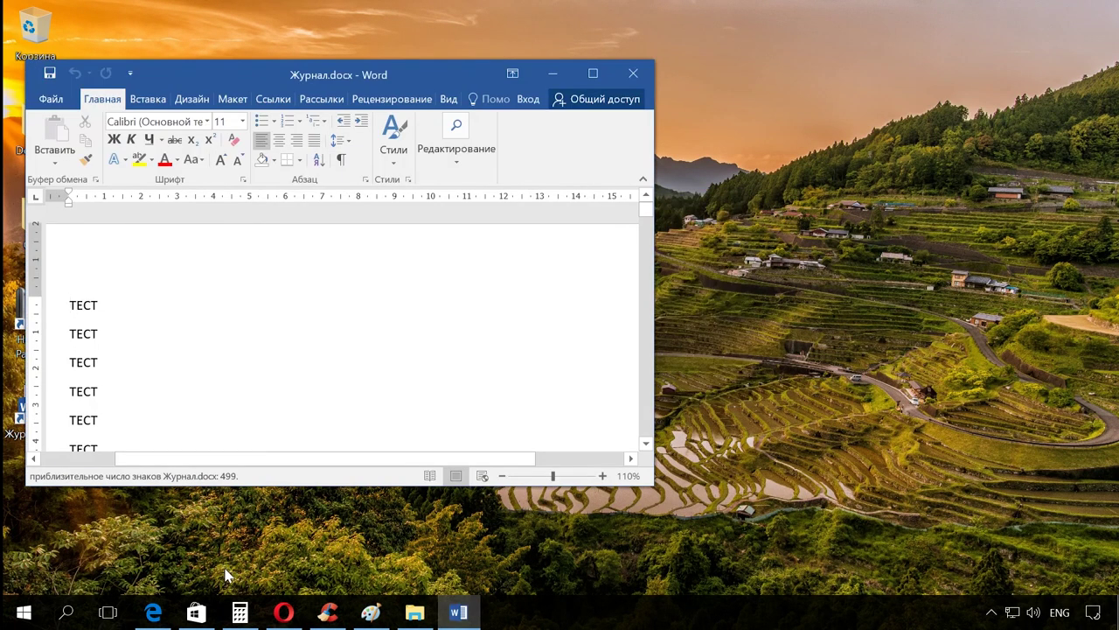
left_click(638, 76)
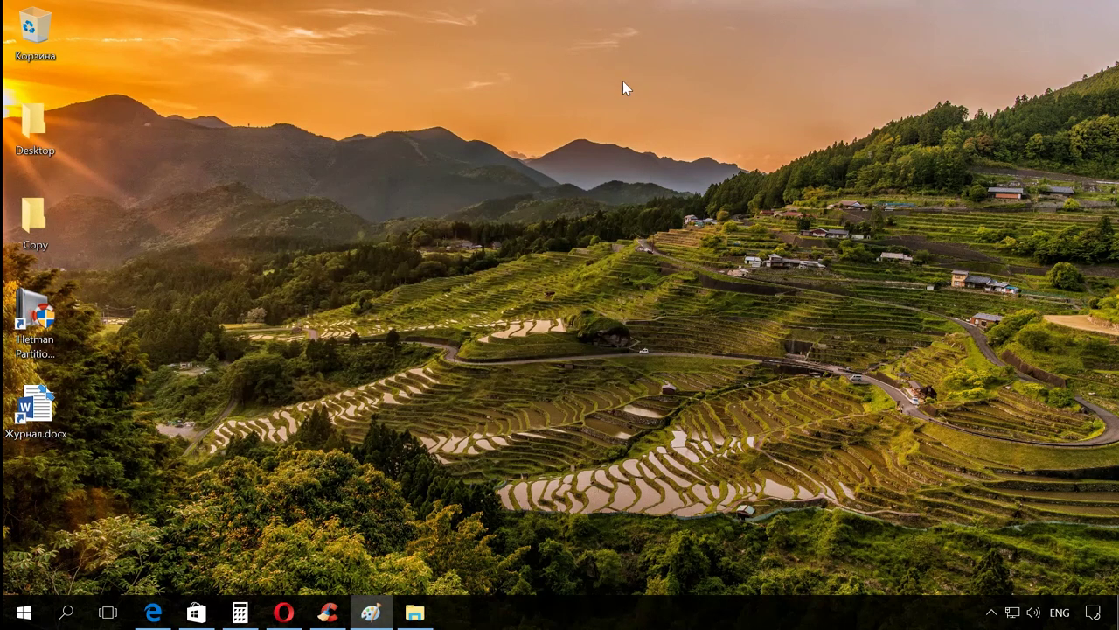
Step: Reset the quick launch combination of the Журнал.docx shortcut to Нет and apply the change
right_click(14, 404)
left_click(87, 580)
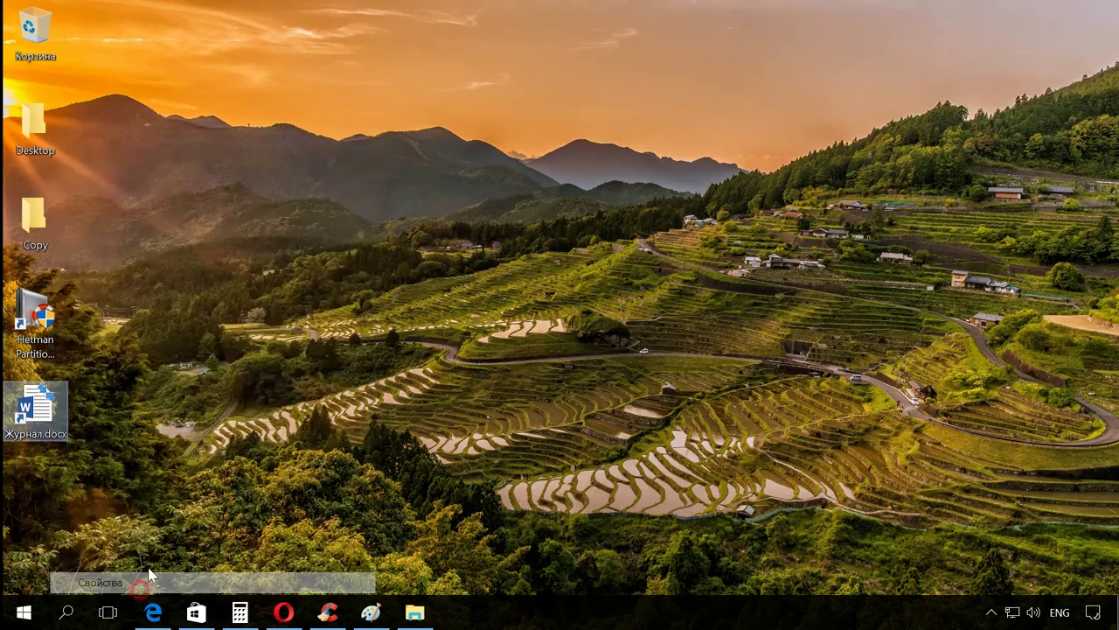
left_click(225, 365)
key("BackSpace")
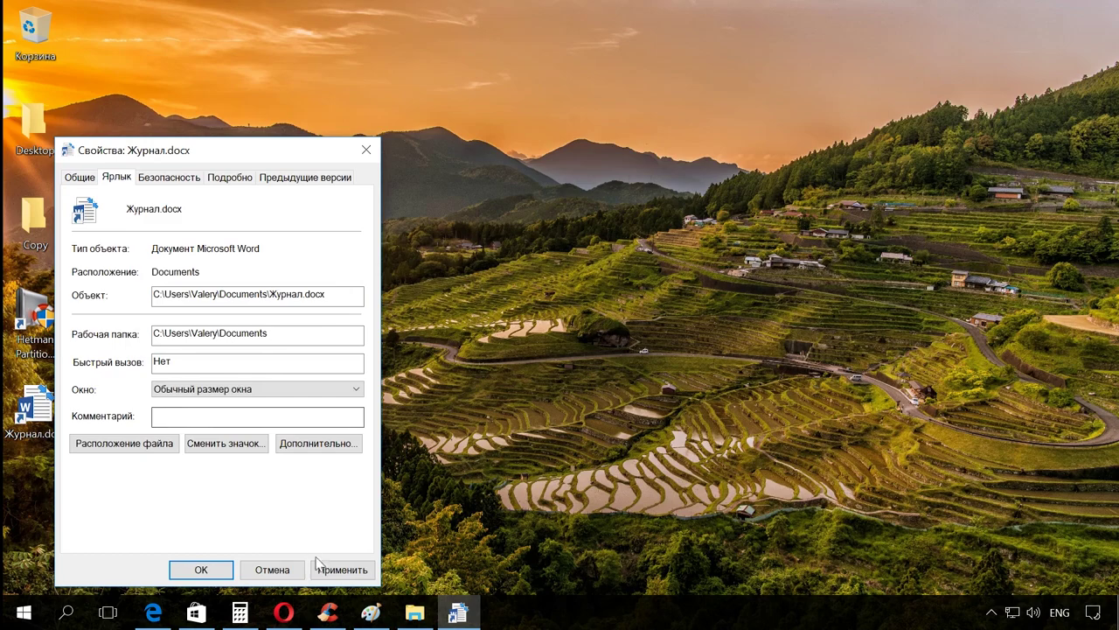
left_click(337, 573)
left_click(221, 573)
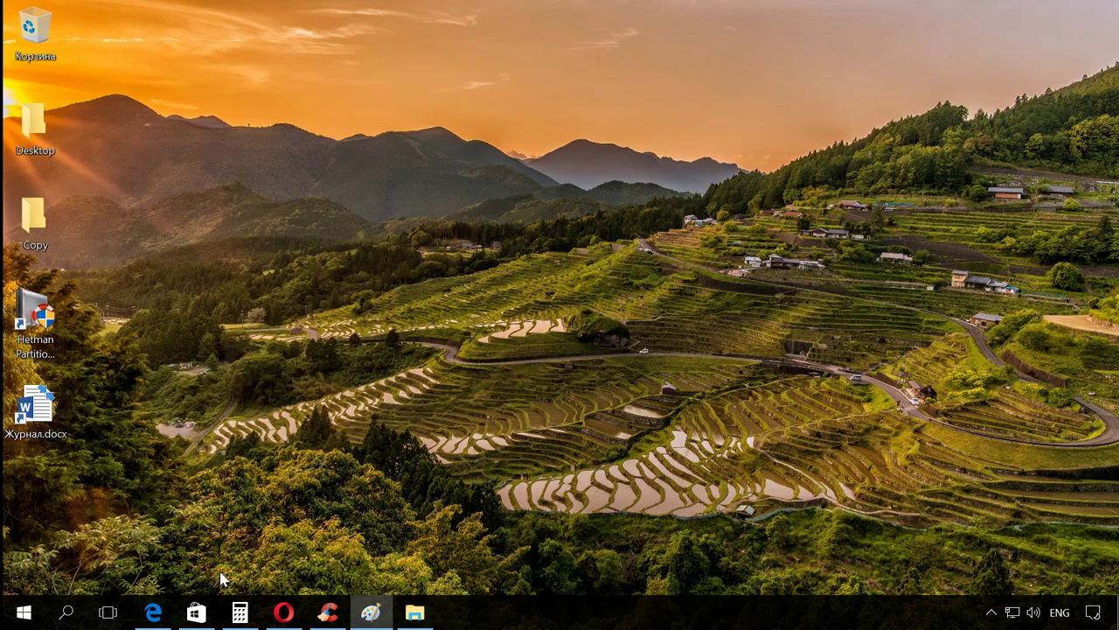